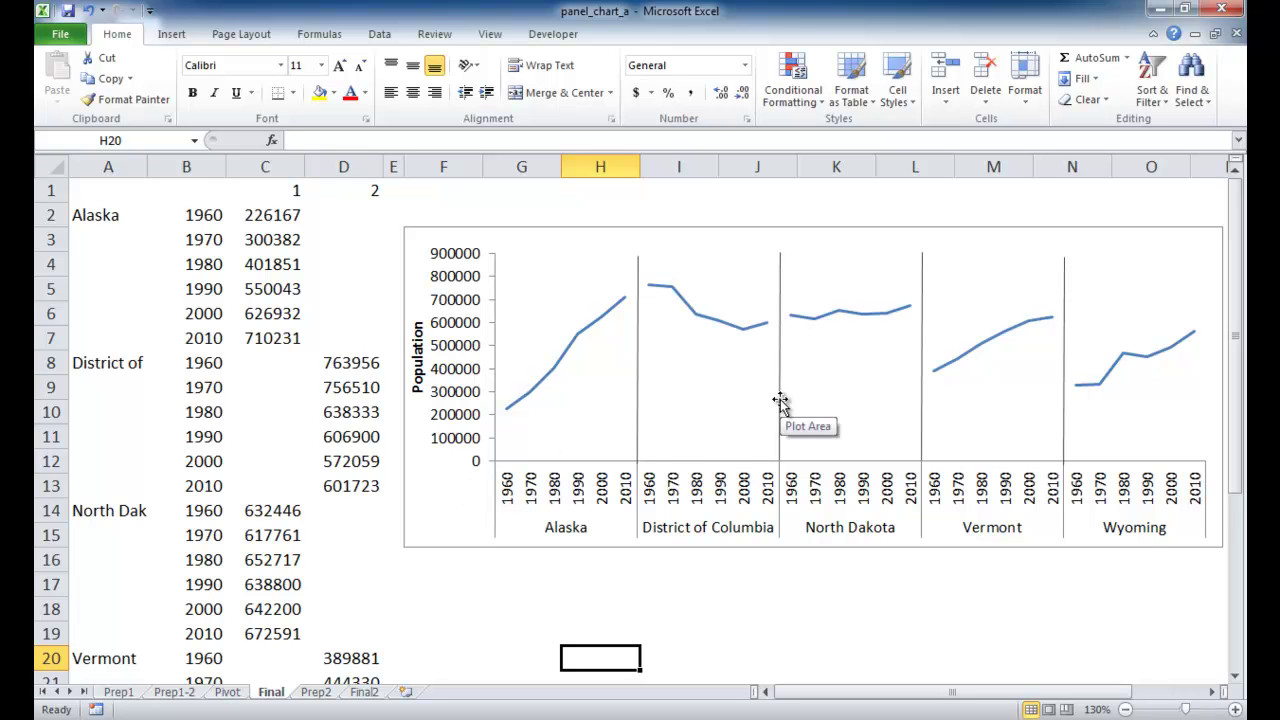
# Inspect the existing chart's population line source and the blank cell D2
pyautogui.click(829, 283)
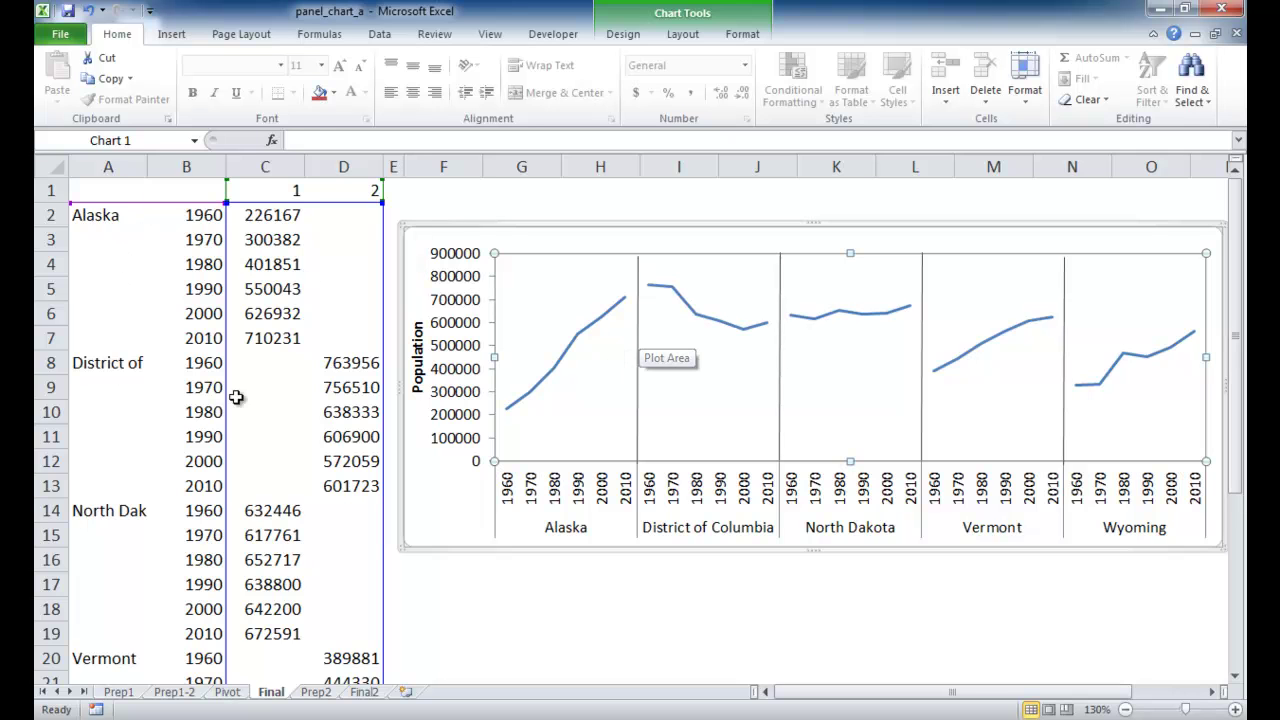
pyautogui.click(152, 263)
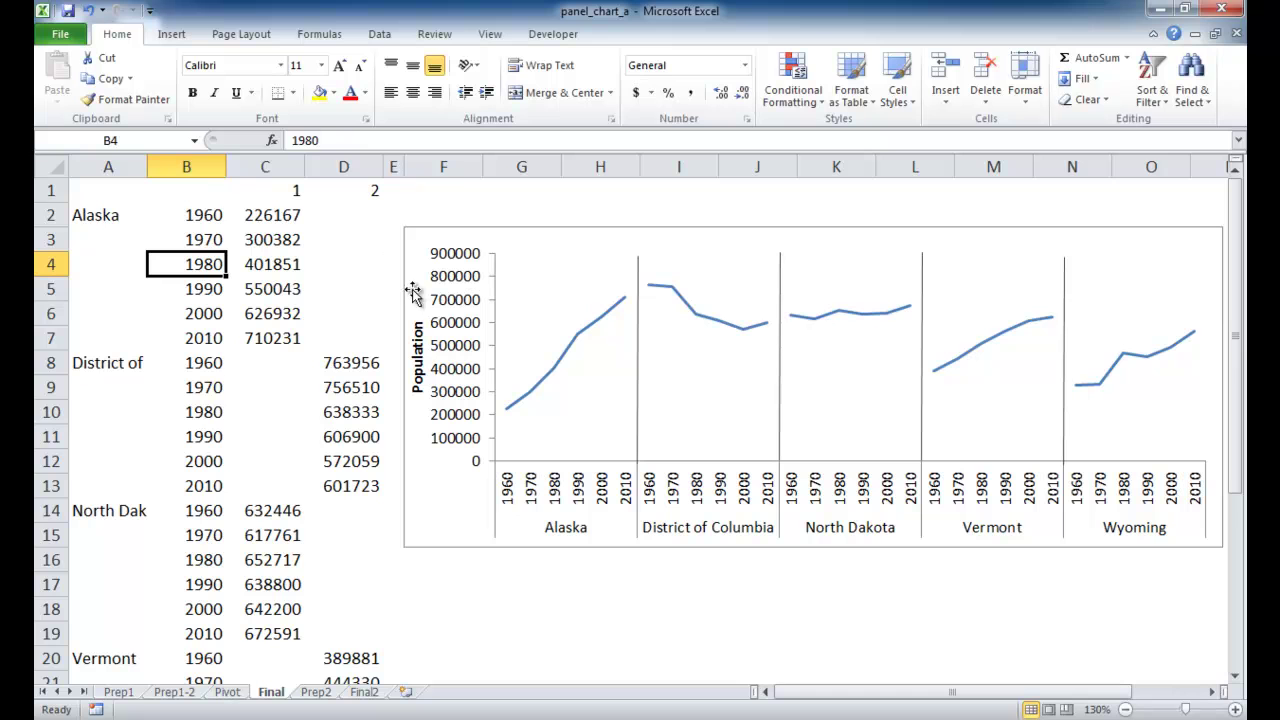
pyautogui.moveTo(558, 376)
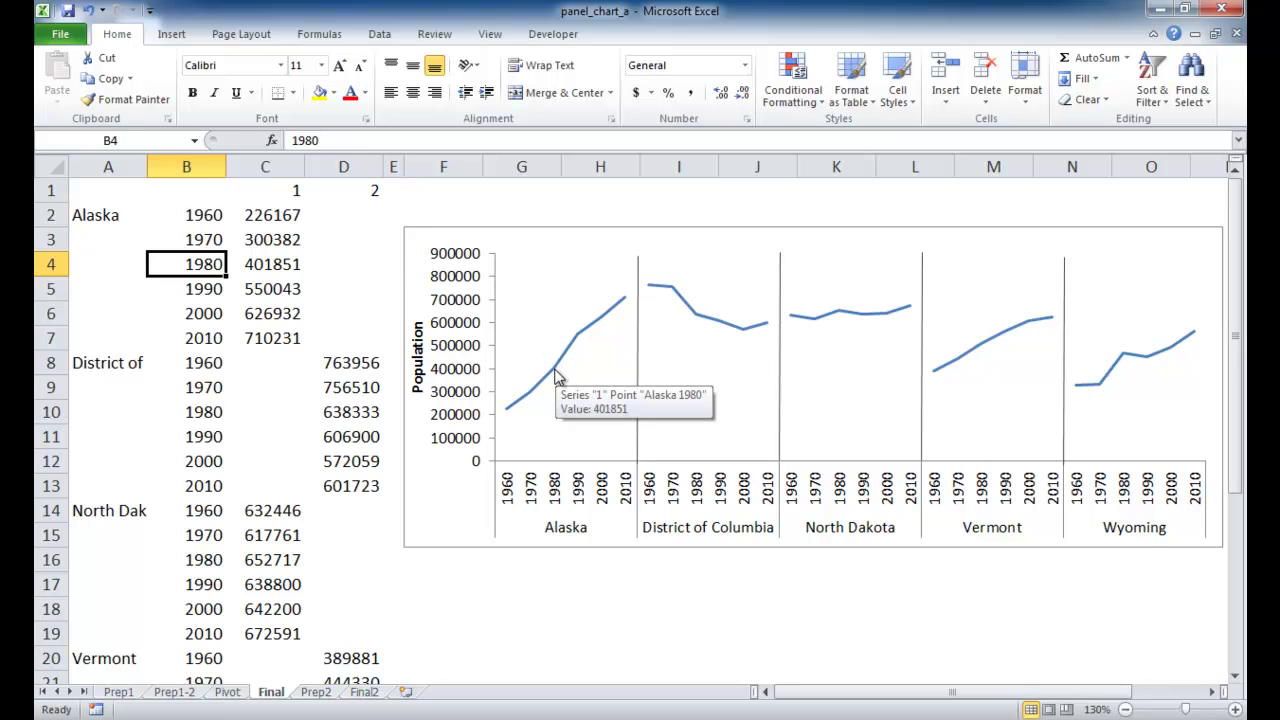
pyautogui.click(558, 376)
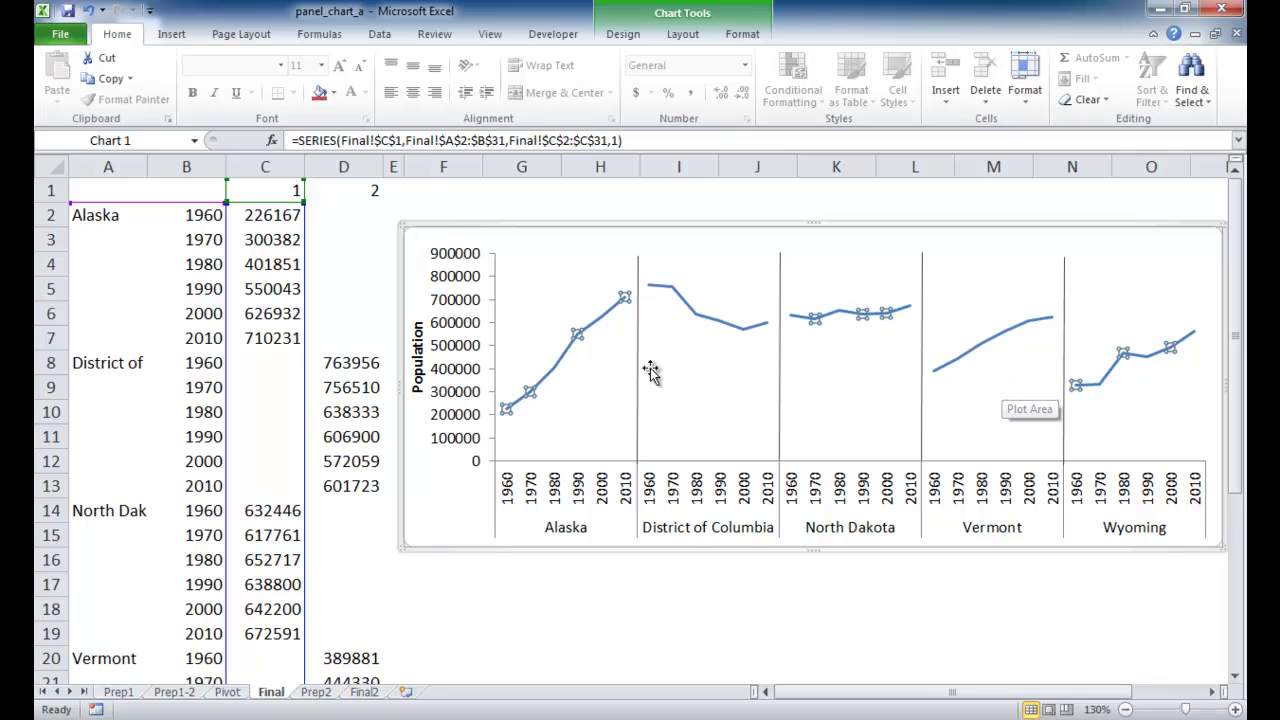
pyautogui.click(353, 193)
pyautogui.click(336, 212)
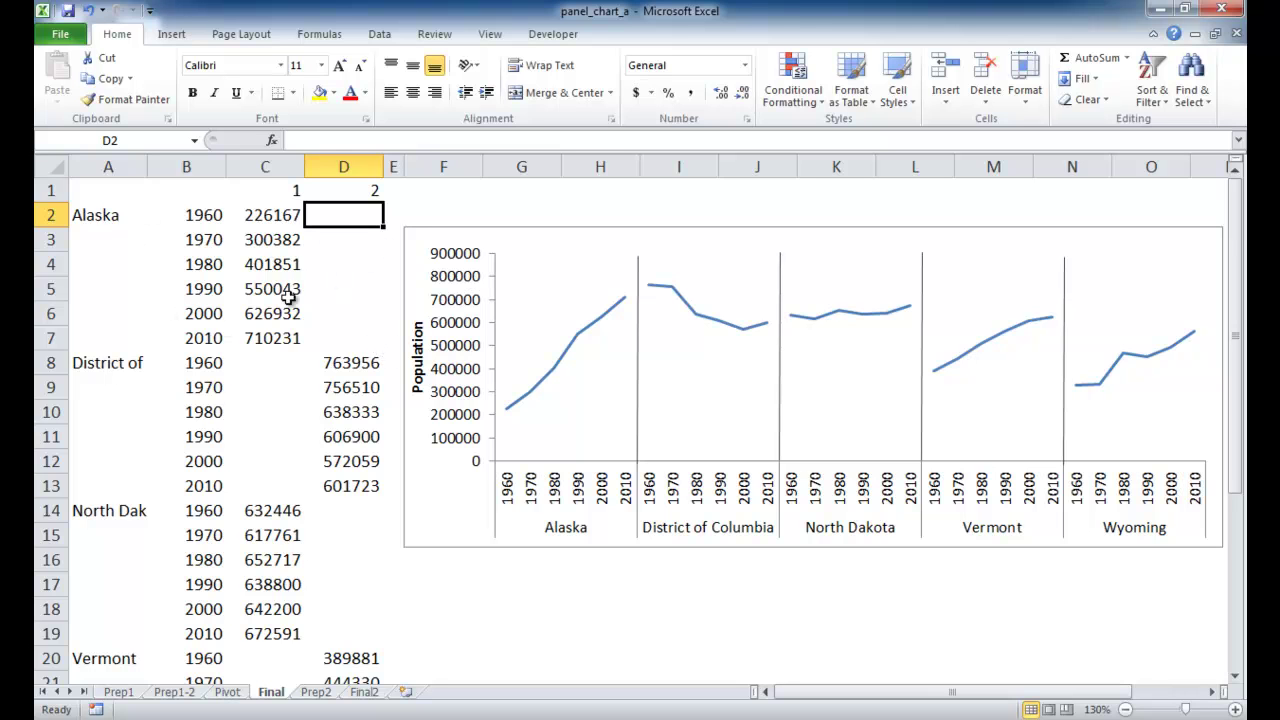
# Go to the Prep1 sheet and review its State and 1960 year headers
pyautogui.click(118, 692)
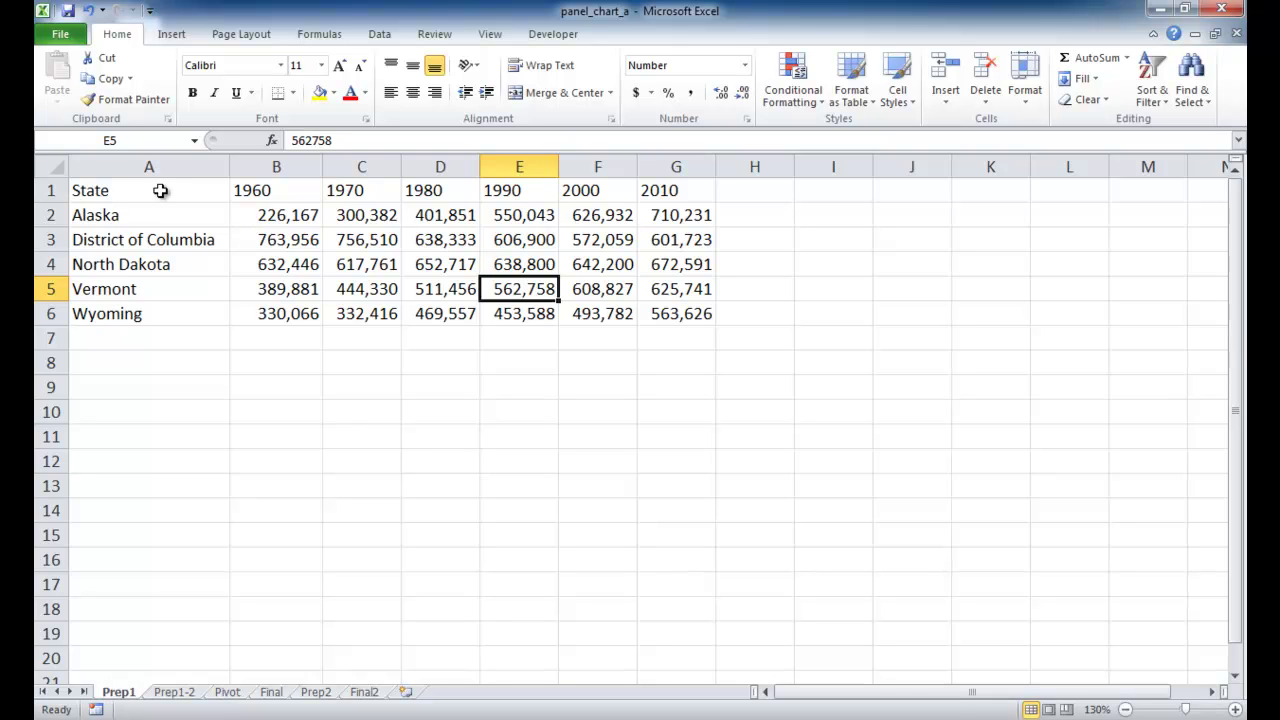
pyautogui.click(123, 189)
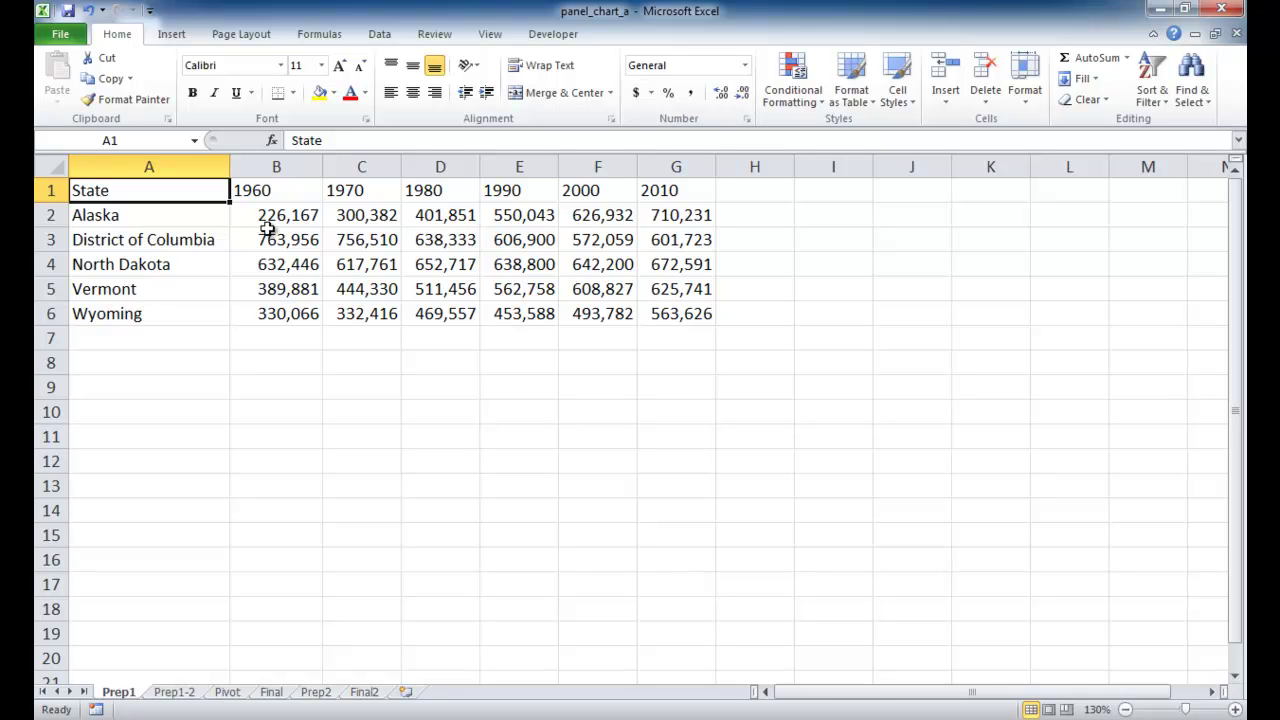
pyautogui.click(285, 195)
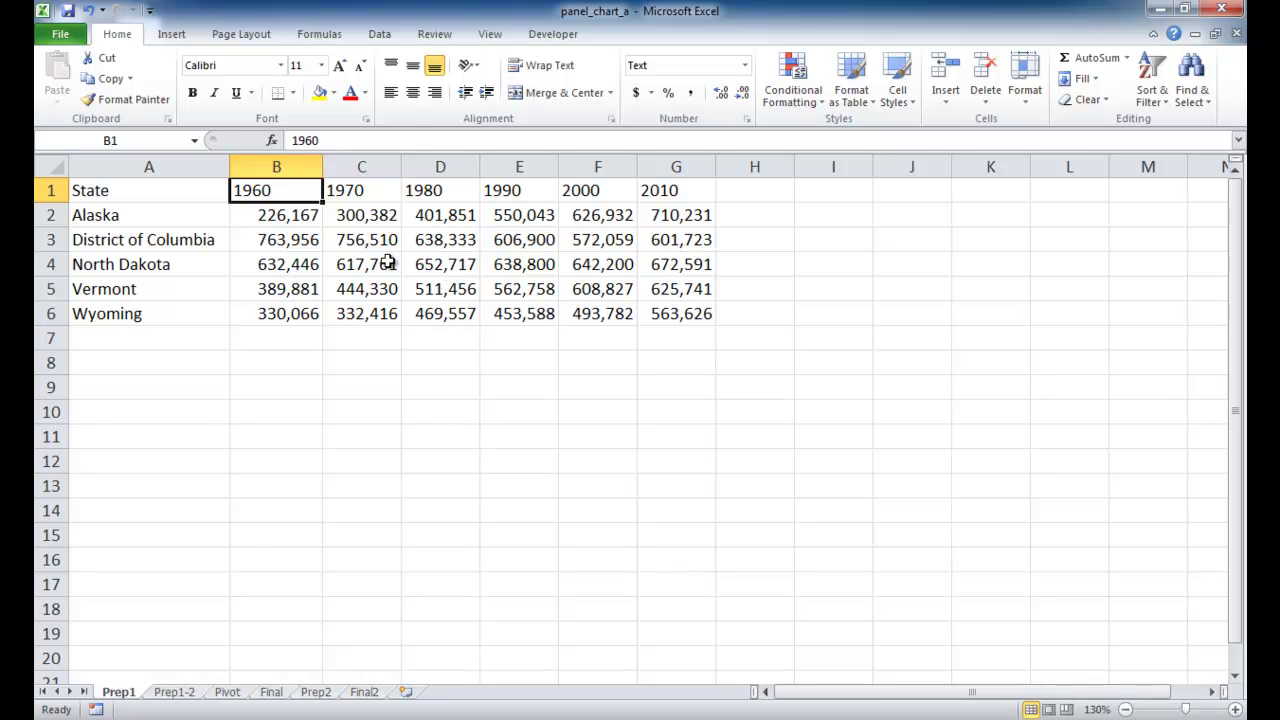
pyautogui.click(176, 692)
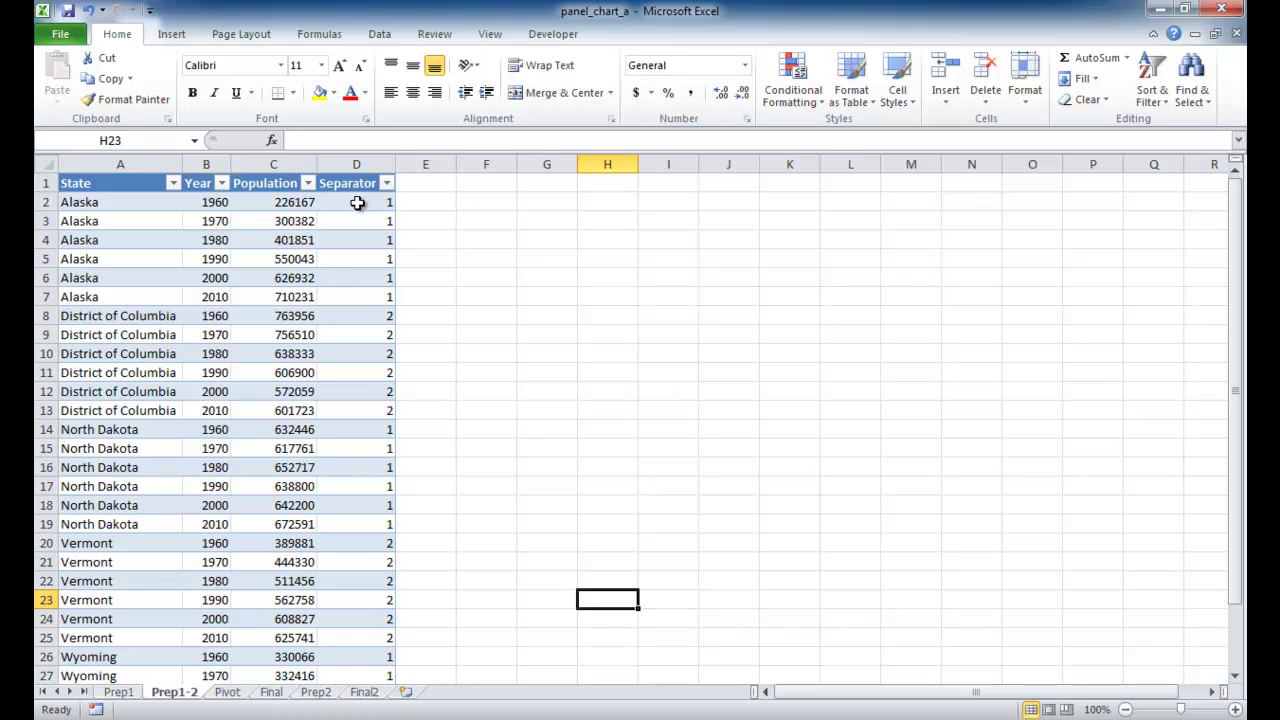
pyautogui.moveTo(355, 202); pyautogui.dragTo(360, 414)
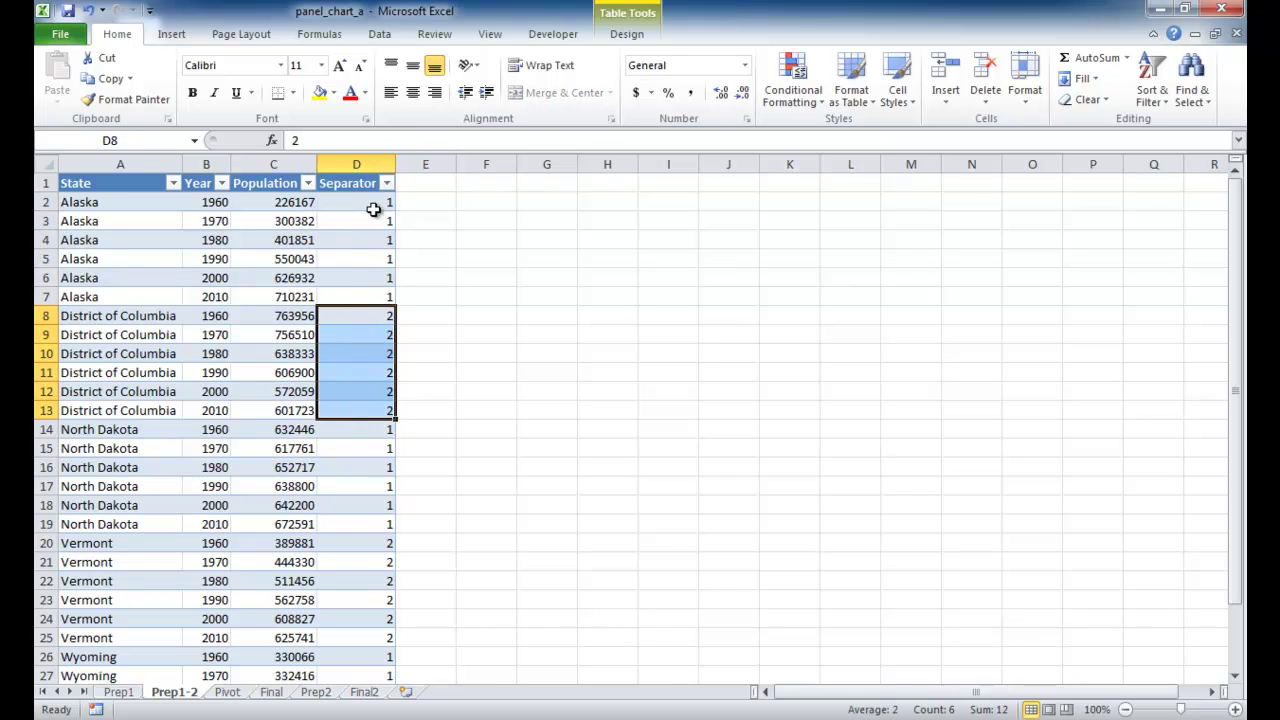
pyautogui.moveTo(371, 206); pyautogui.dragTo(371, 418)
pyautogui.click(228, 692)
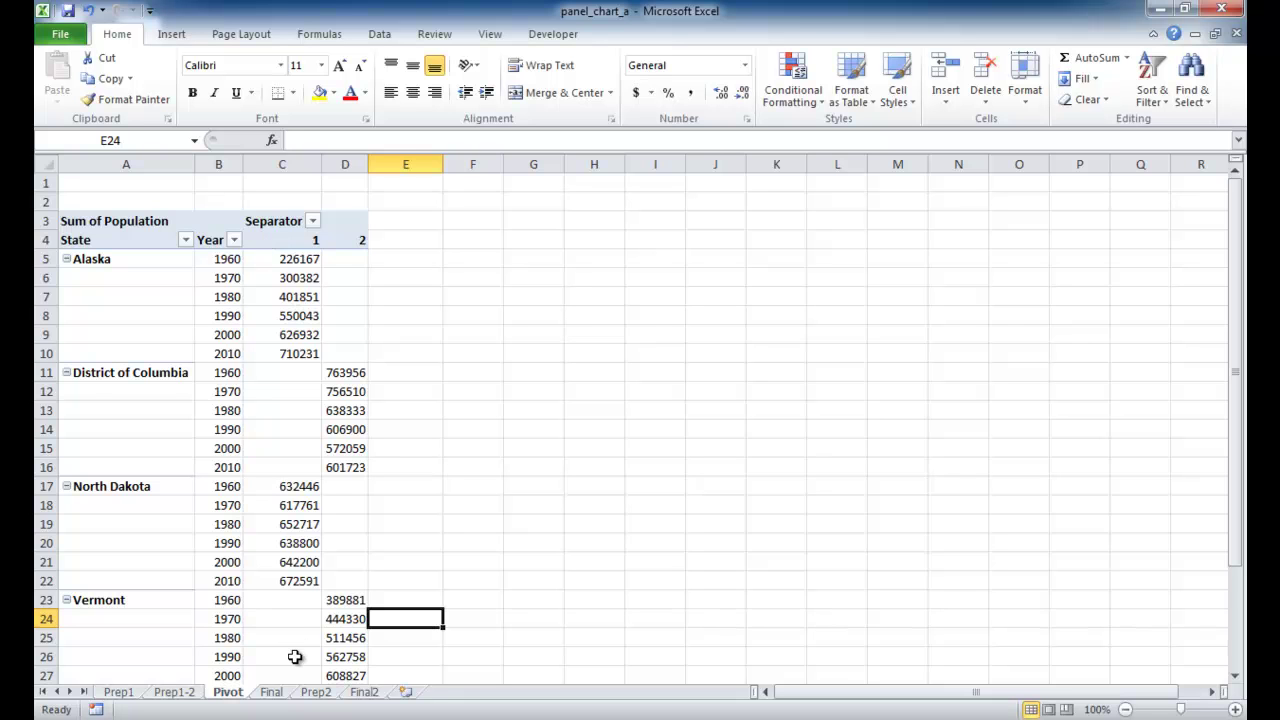
pyautogui.click(273, 694)
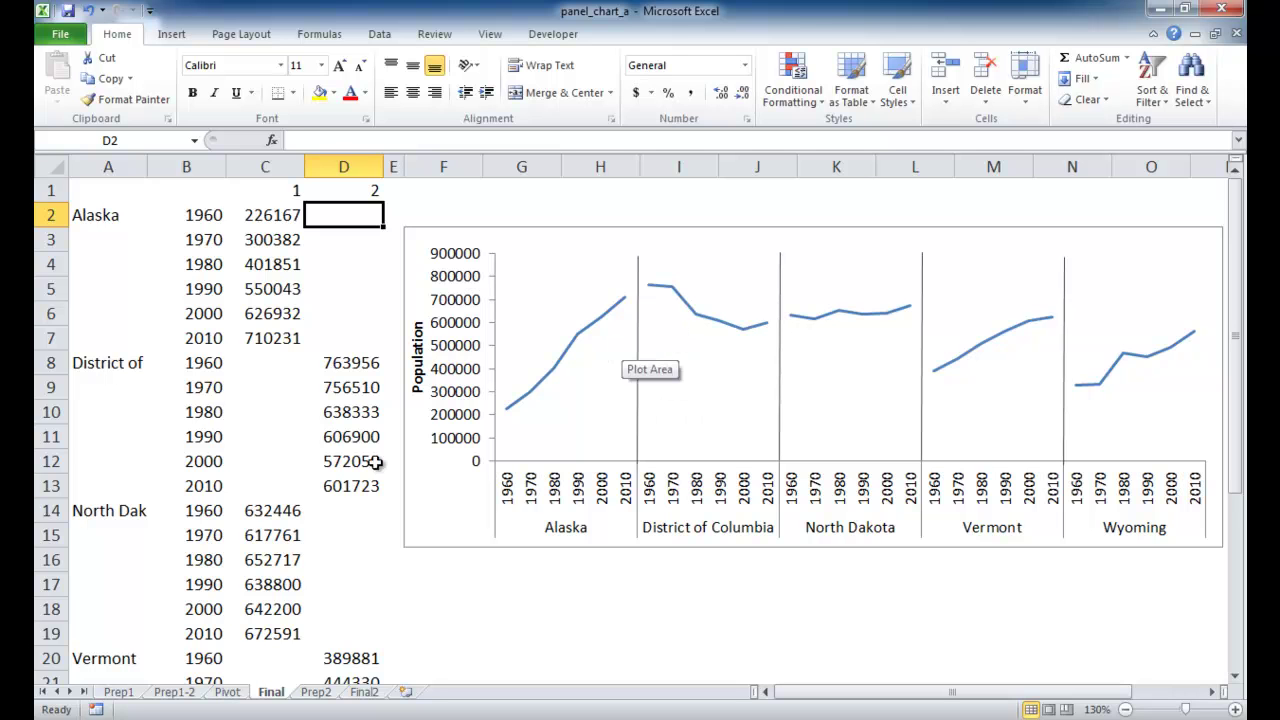
pyautogui.click(118, 692)
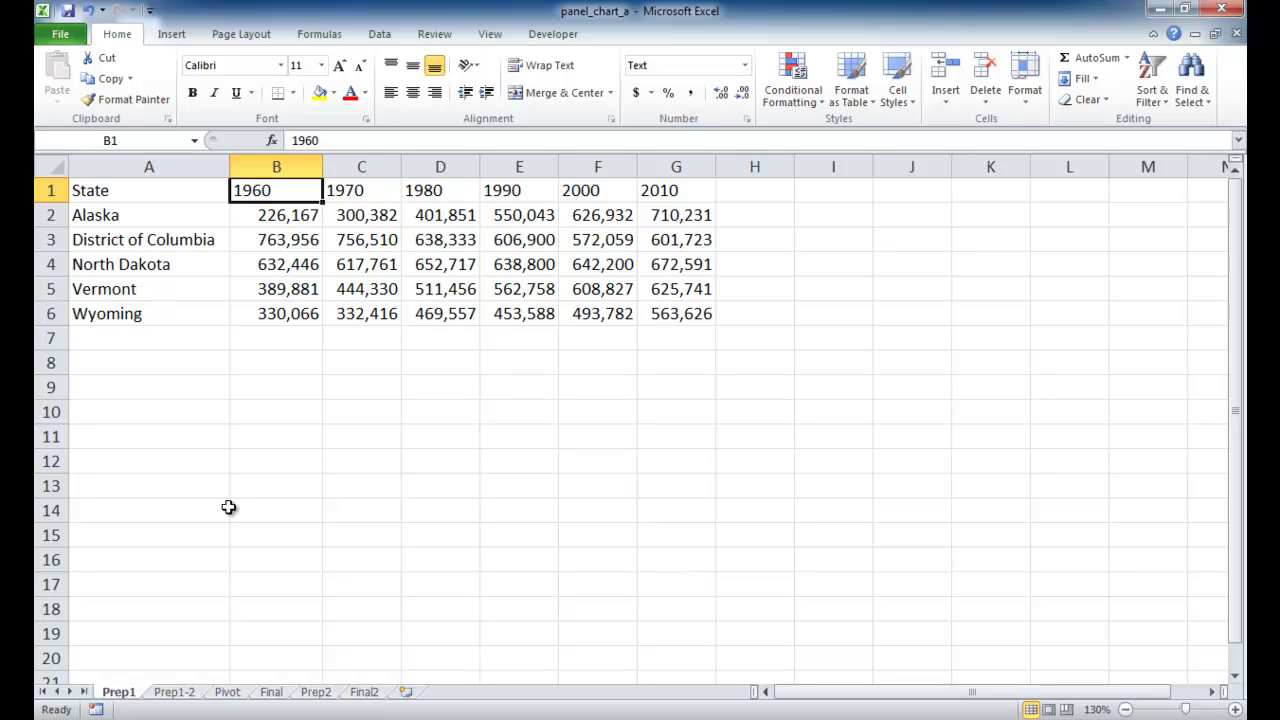
# Copy the whole Prep1-2 table, header row through the last row (A1:D31)
pyautogui.click(188, 694)
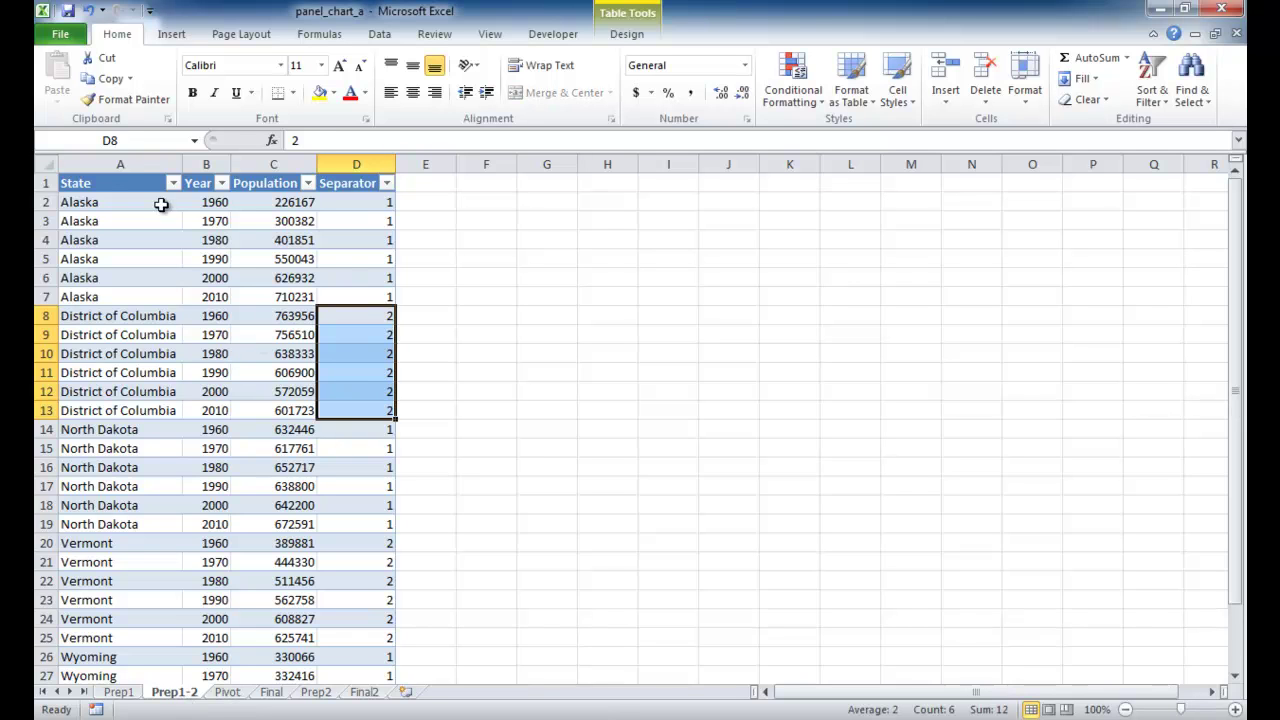
pyautogui.moveTo(112, 183); pyautogui.dragTo(337, 291)
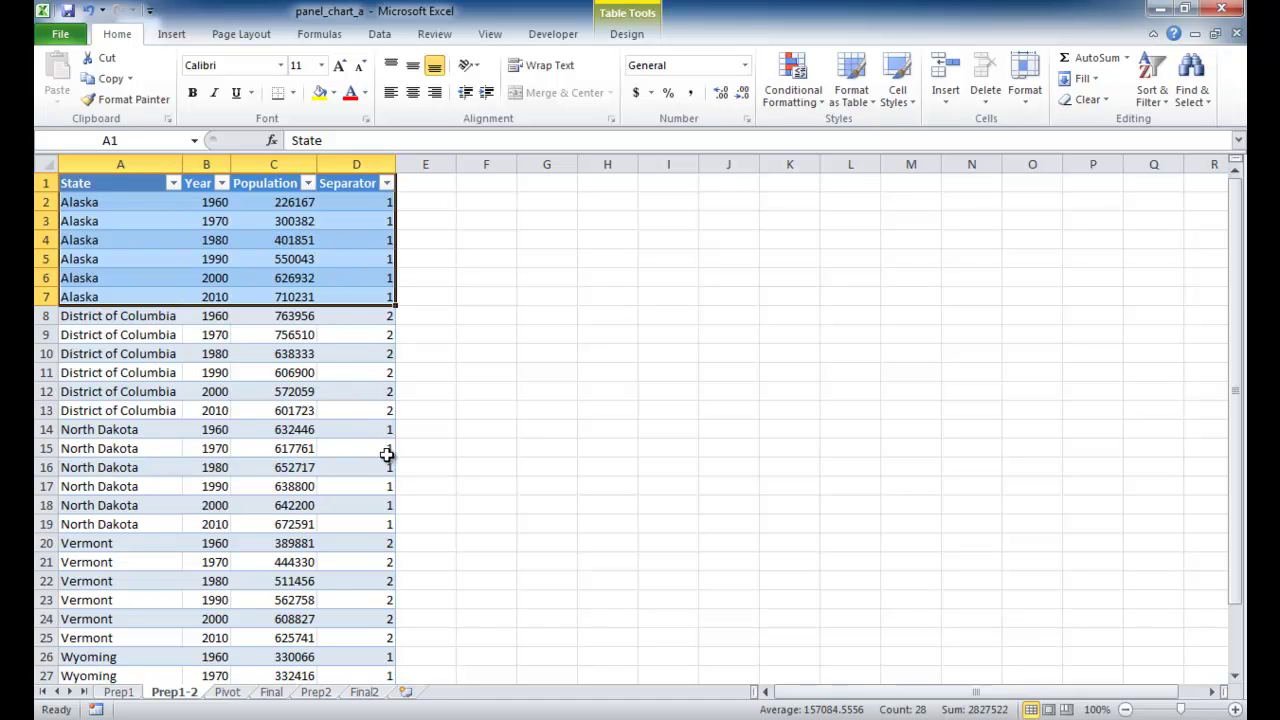
pyautogui.moveTo(378, 205); pyautogui.dragTo(378, 524)
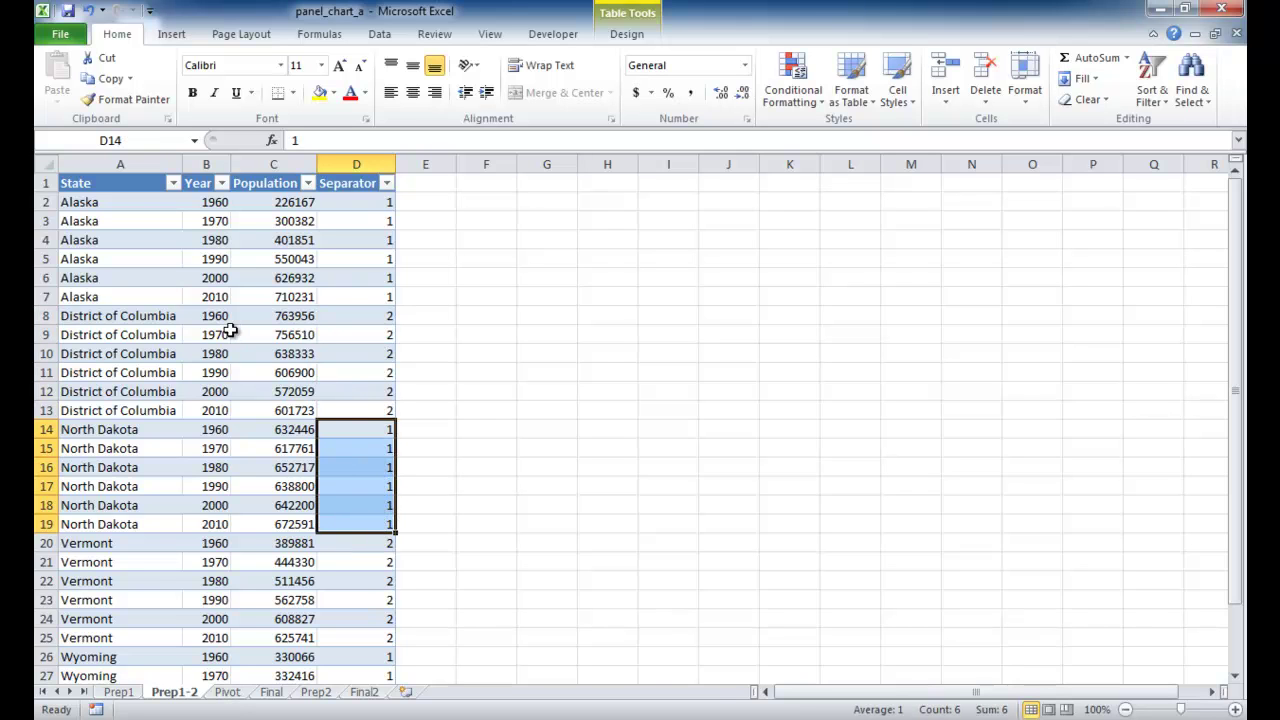
pyautogui.moveTo(115, 187); pyautogui.dragTo(352, 184)
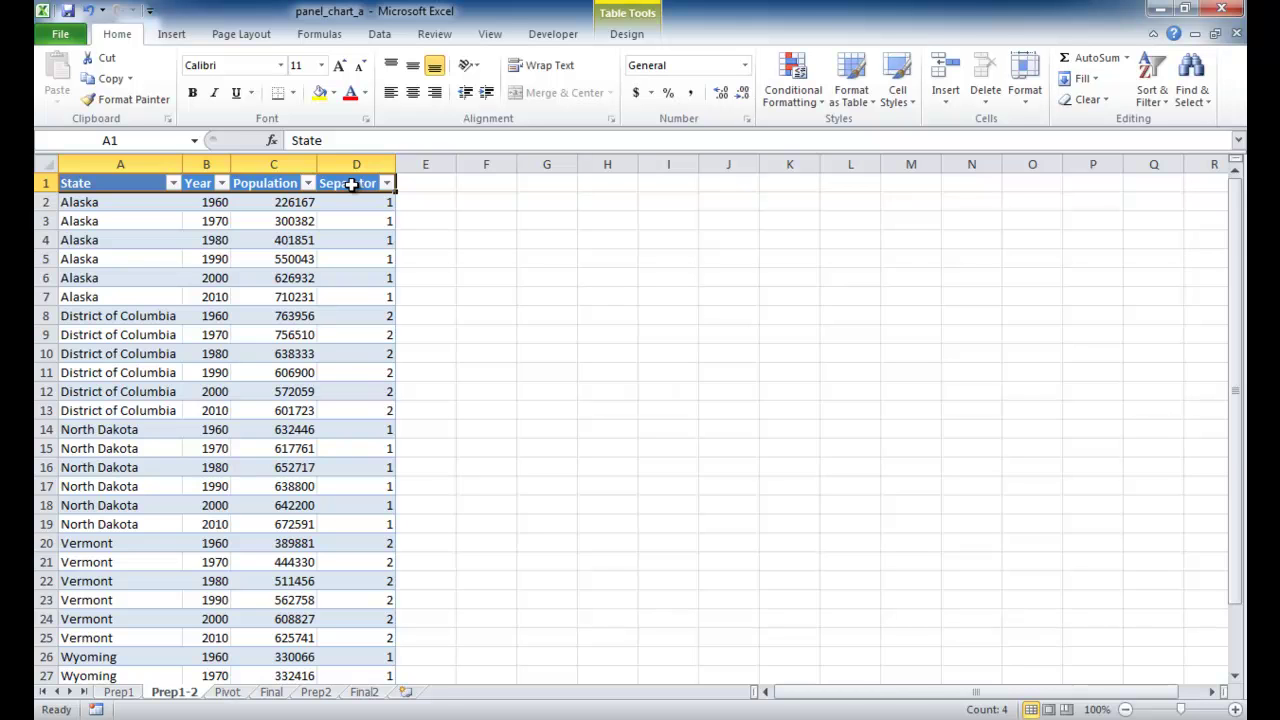
pyautogui.hotkey('ctrl', 'shift', 'Down')
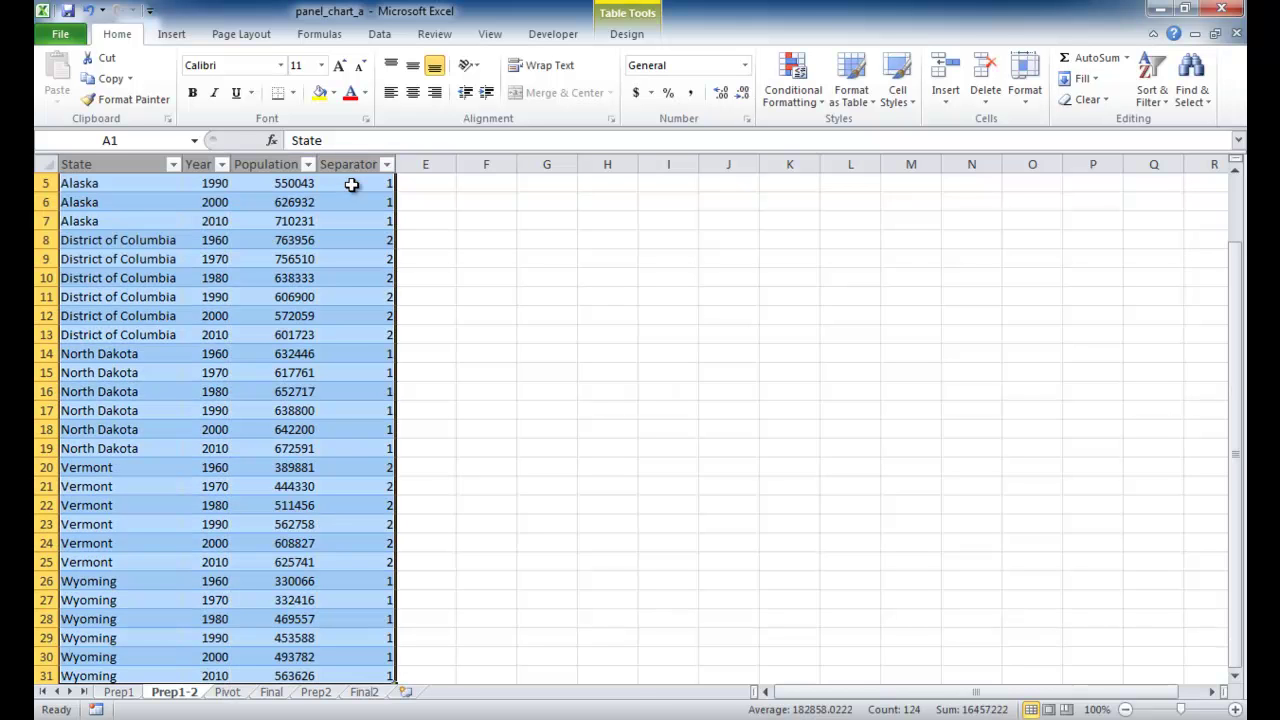
pyautogui.hotkey('ctrl', 'c')
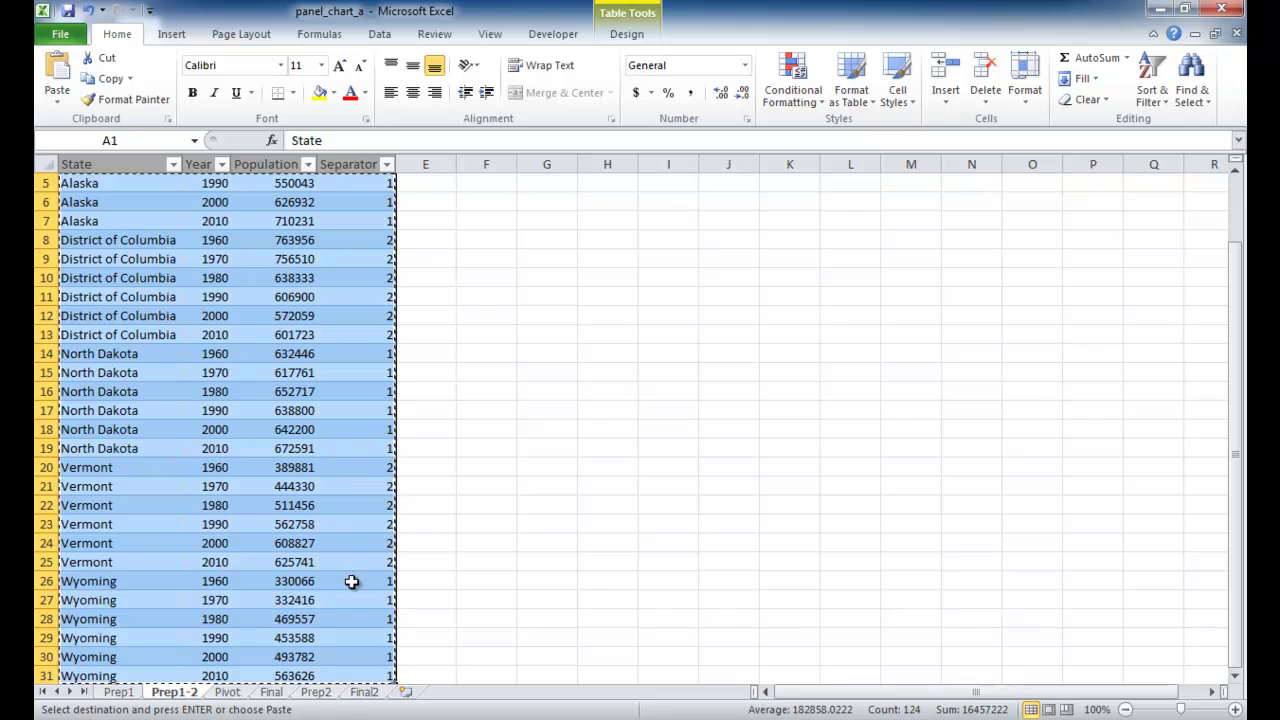
# Paste it as values at A1 of Prep2 and autofit columns A to D
pyautogui.click(318, 692)
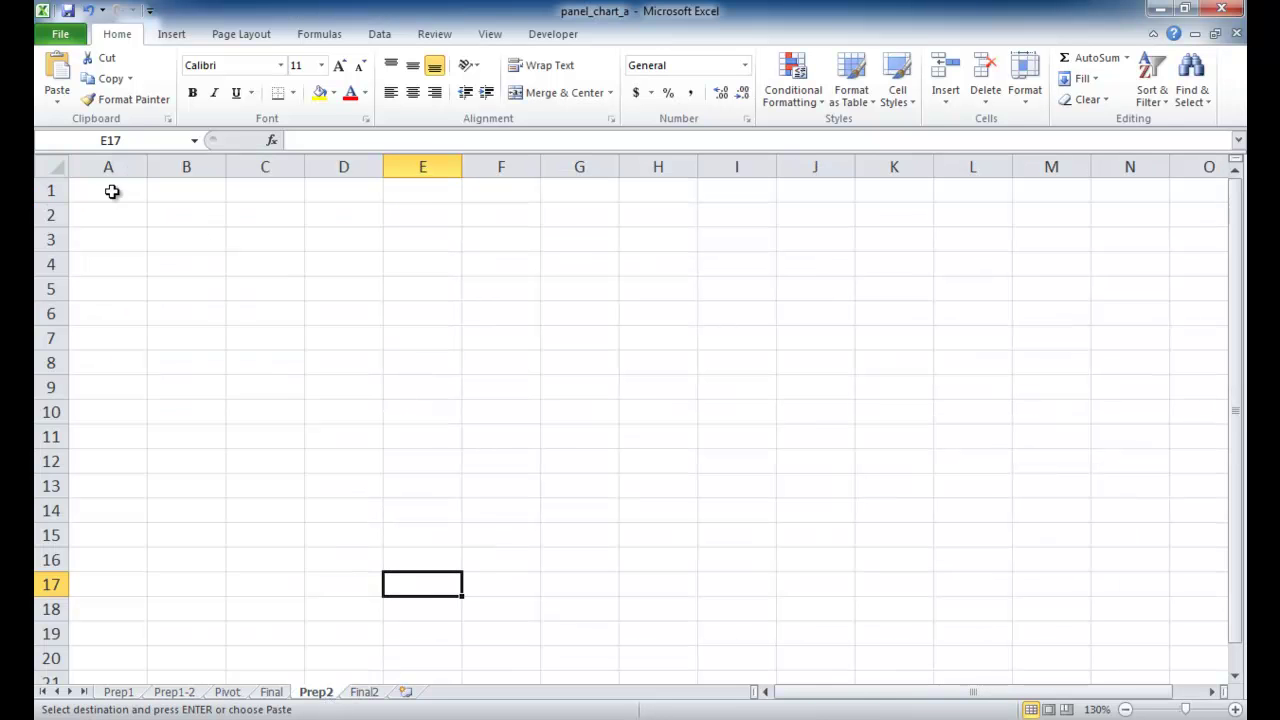
pyautogui.click(106, 192)
pyautogui.click(56, 100)
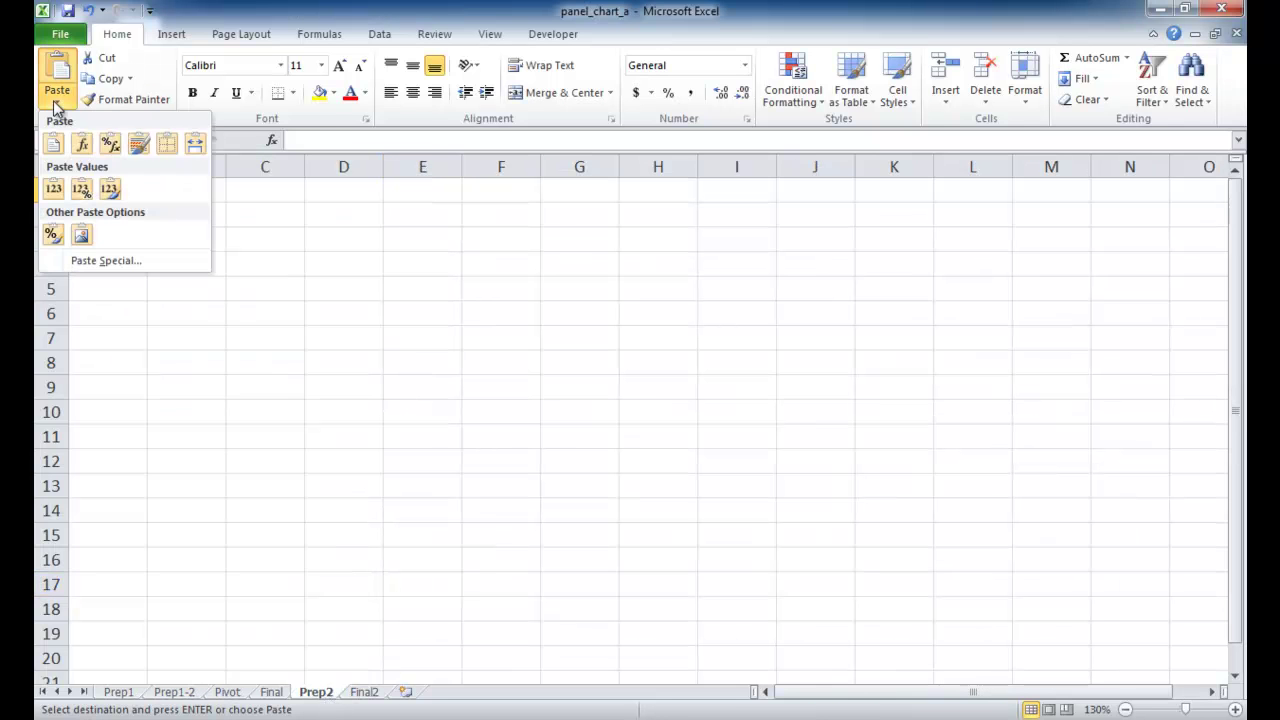
pyautogui.click(53, 190)
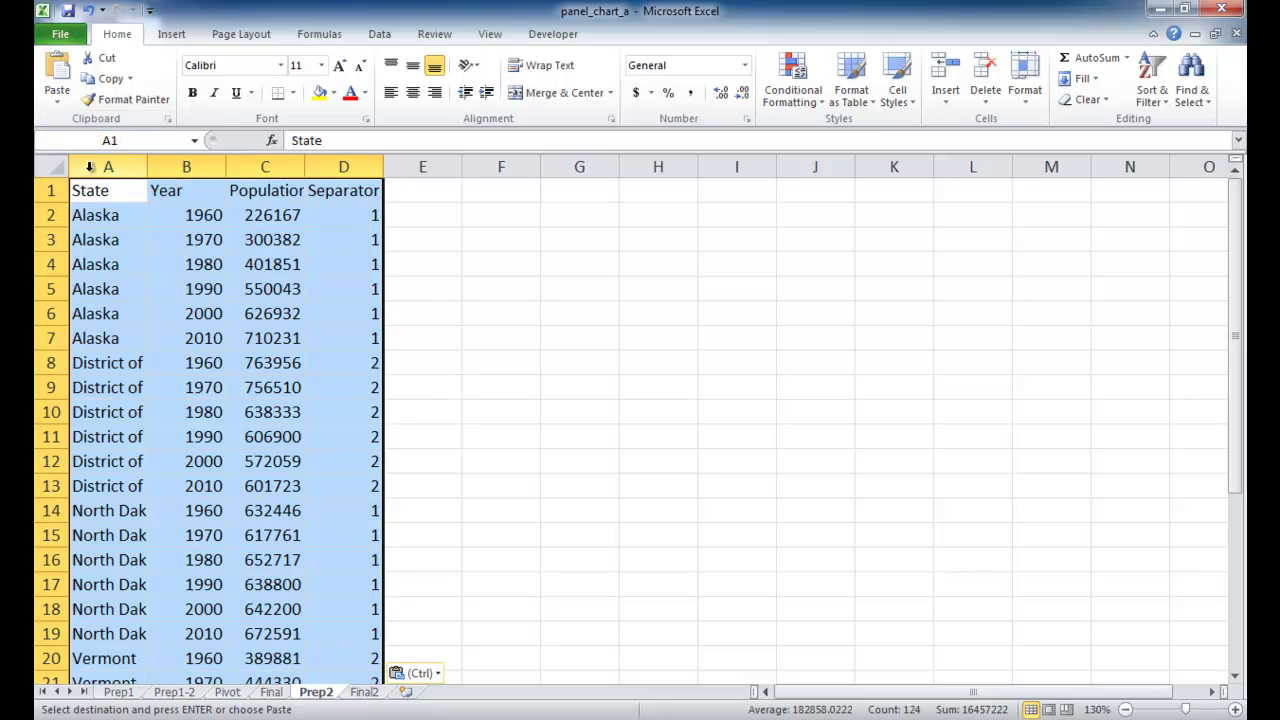
pyautogui.moveTo(92, 167); pyautogui.dragTo(343, 167)
pyautogui.doubleClick(305, 167)
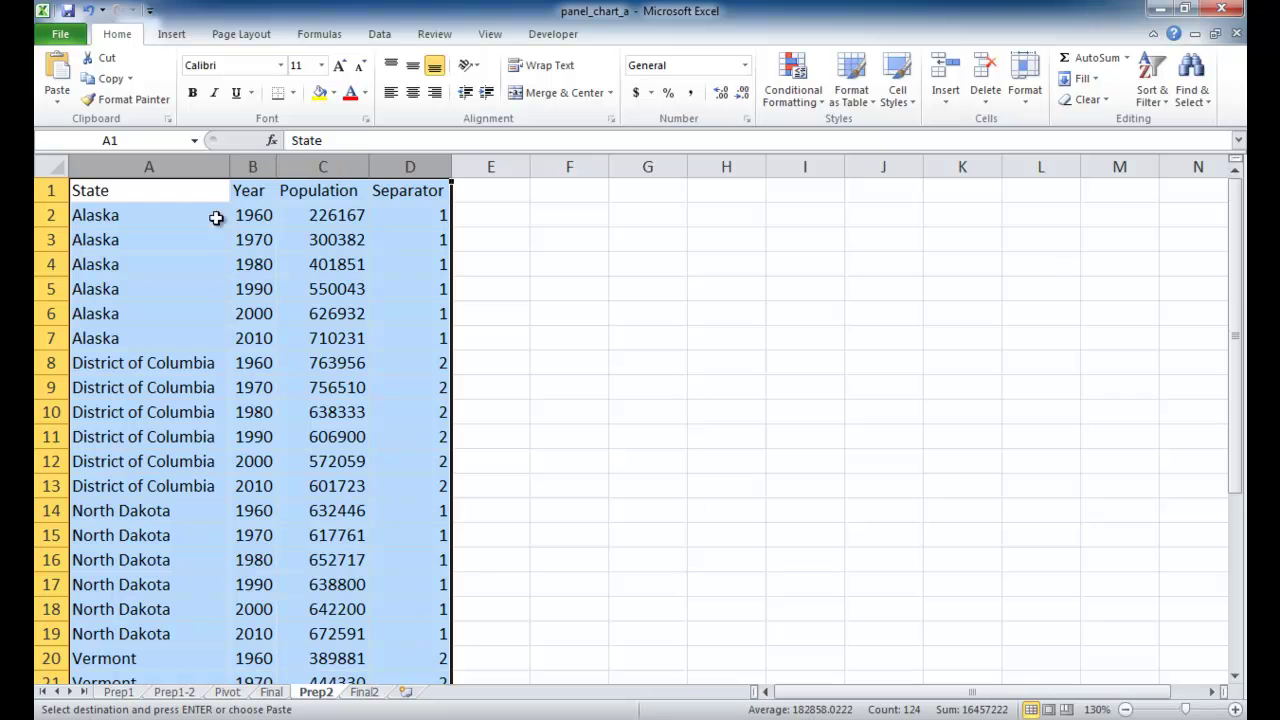
pyautogui.click(264, 320)
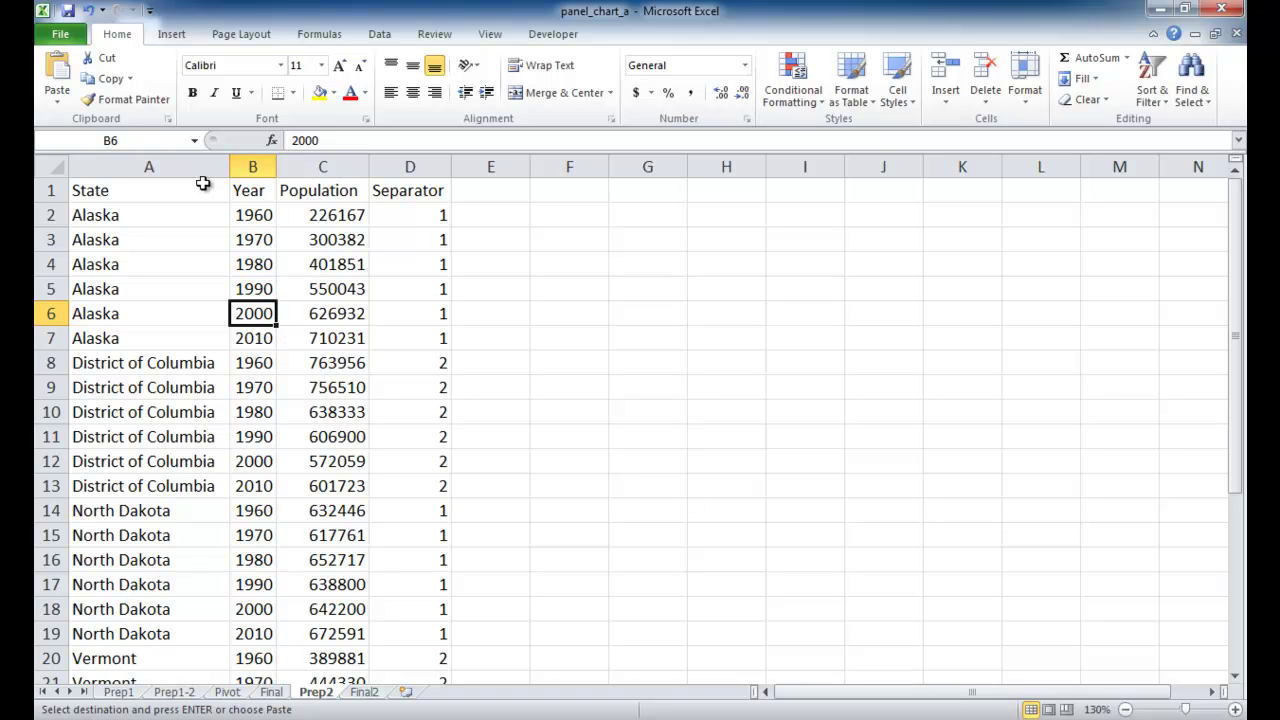
# Create a pivot table on a new sheet named Pivot2, placed between Prep2 and Final2
pyautogui.click(172, 34)
pyautogui.click(62, 72)
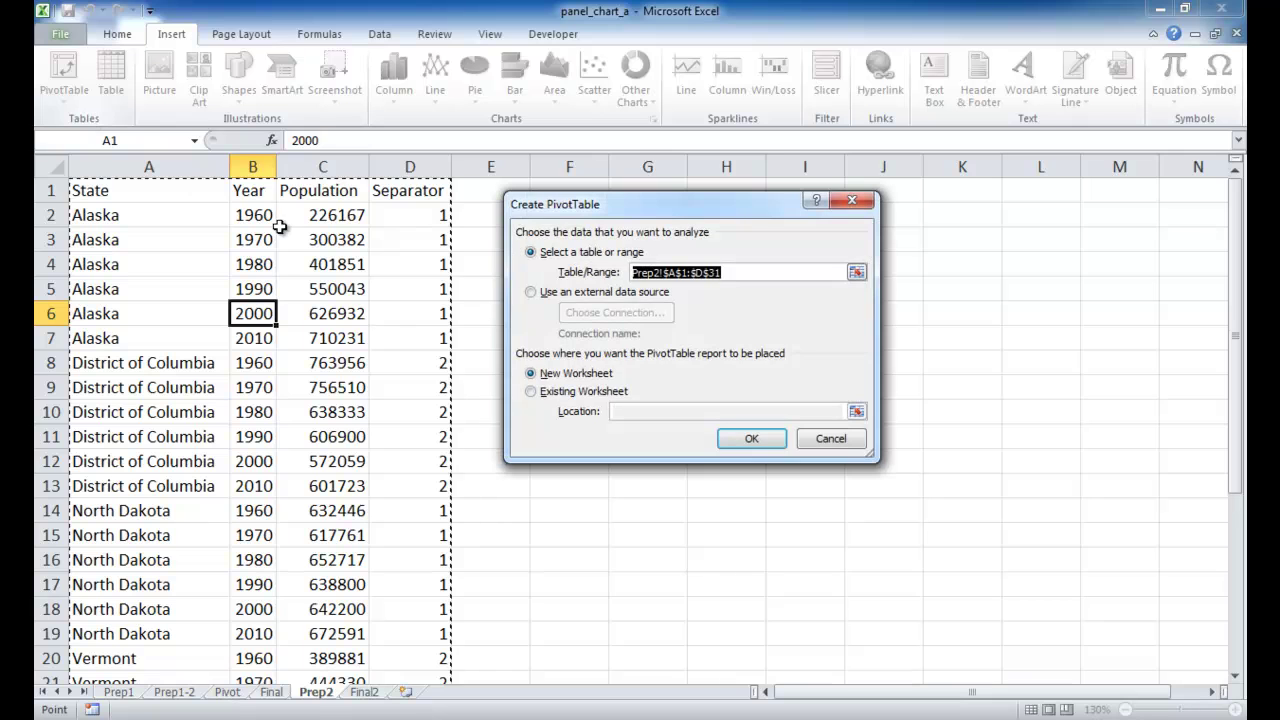
pyautogui.click(751, 438)
pyautogui.doubleClick(320, 692)
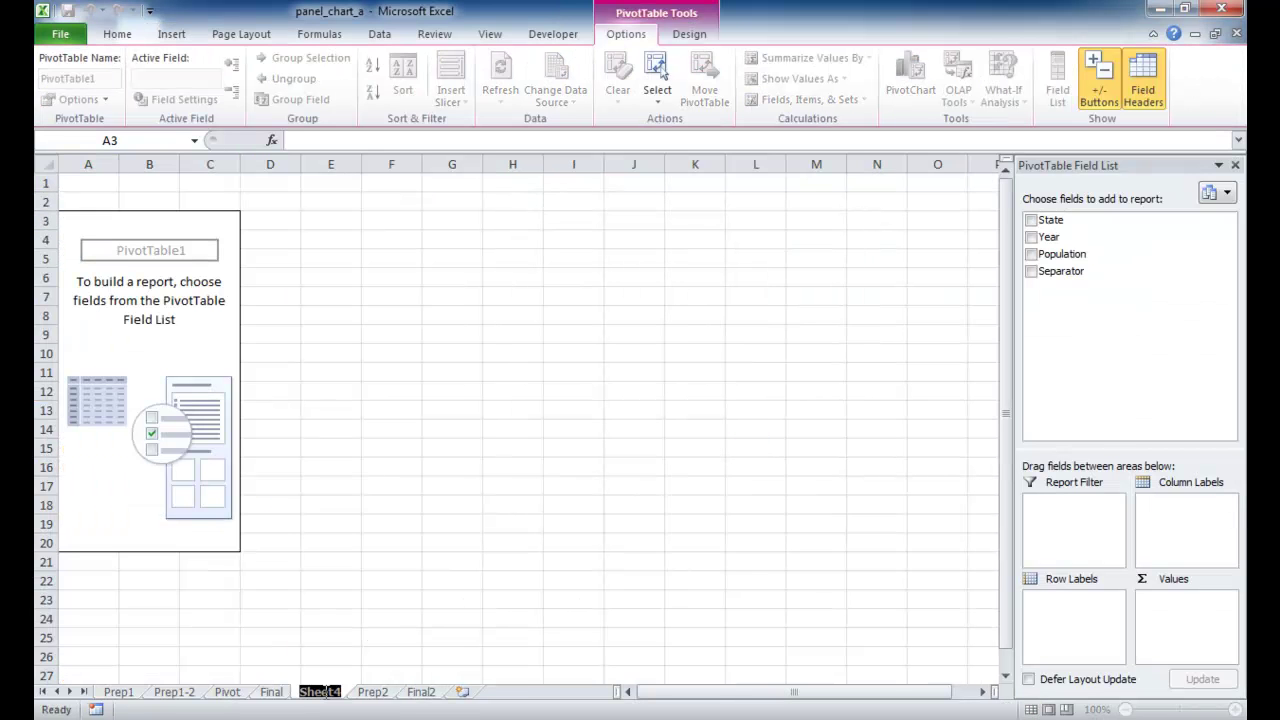
pyautogui.write('Pivo')
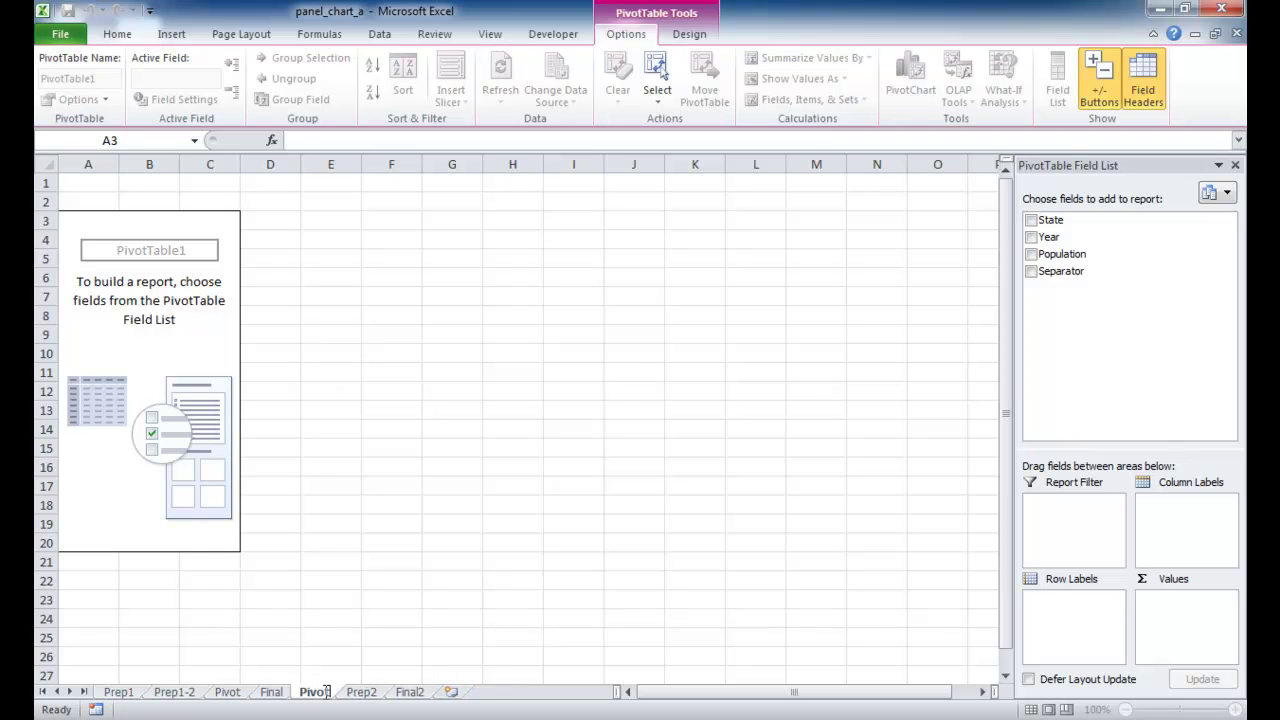
pyautogui.write('t2')
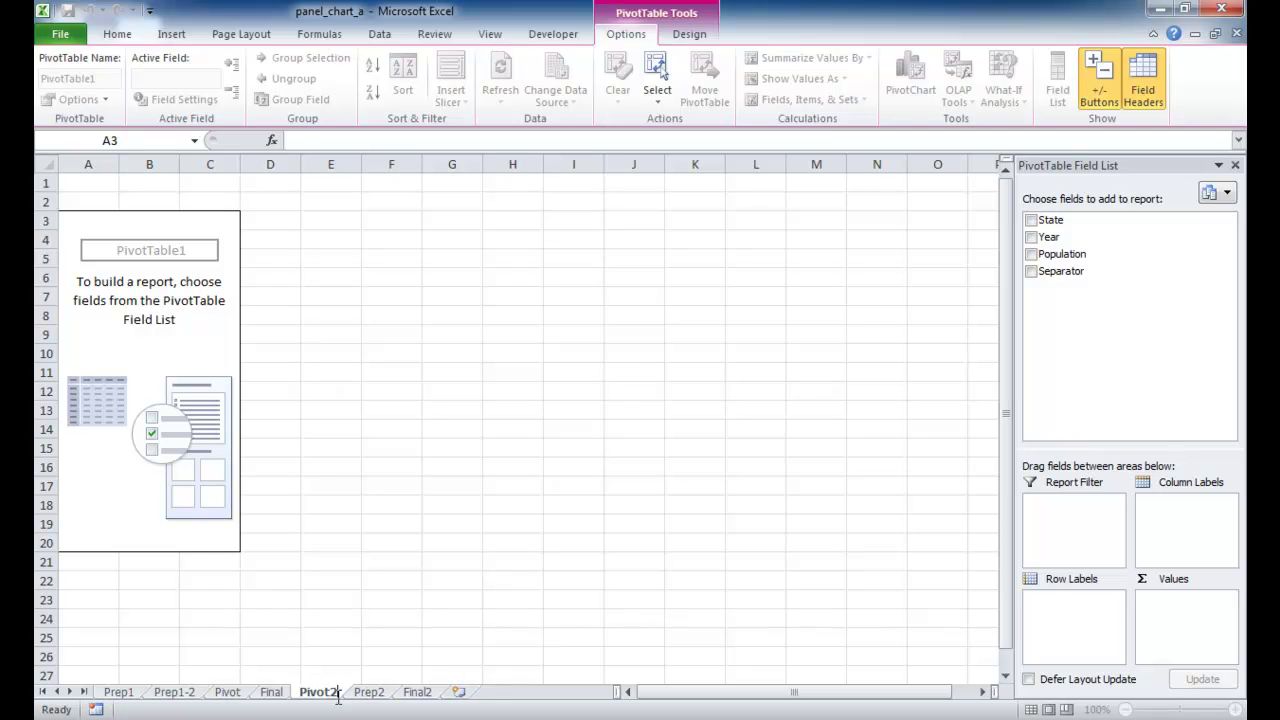
pyautogui.press('Return')
pyautogui.moveTo(334, 703); pyautogui.dragTo(410, 700)
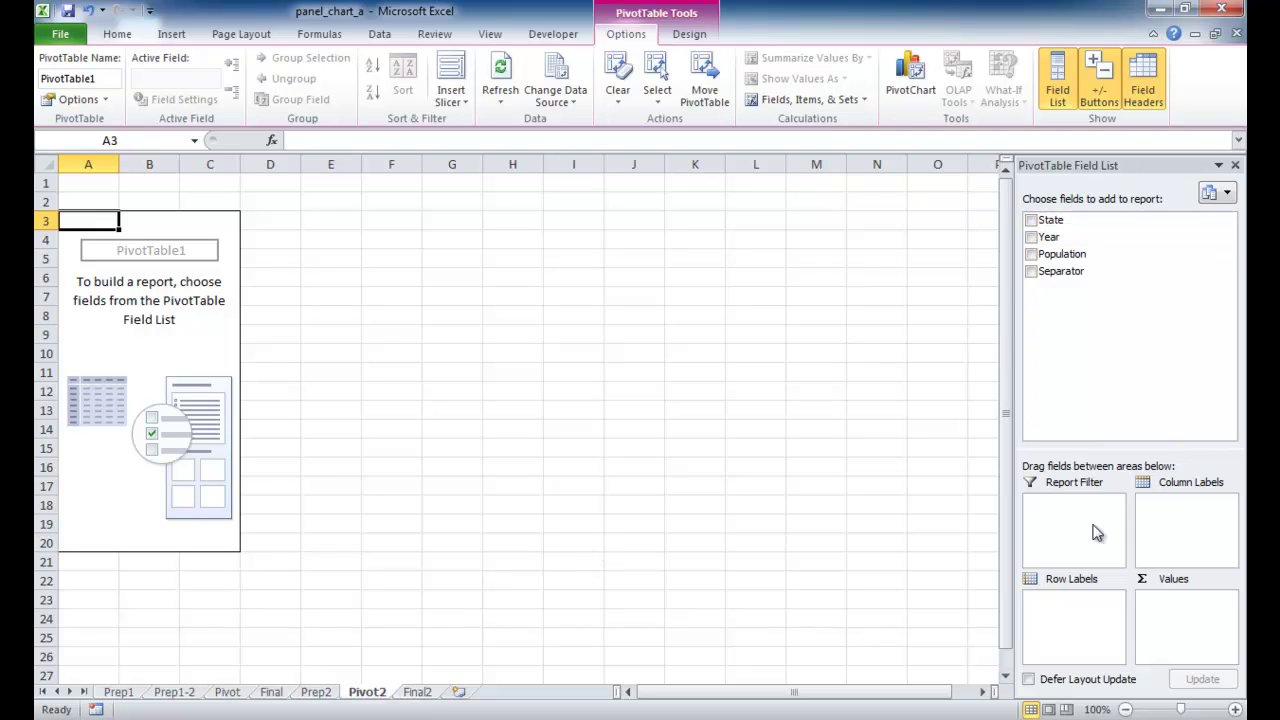
# Put State and Year in rows, Separator in columns, and sum Population as values
pyautogui.moveTo(1050, 220); pyautogui.dragTo(1078, 627)
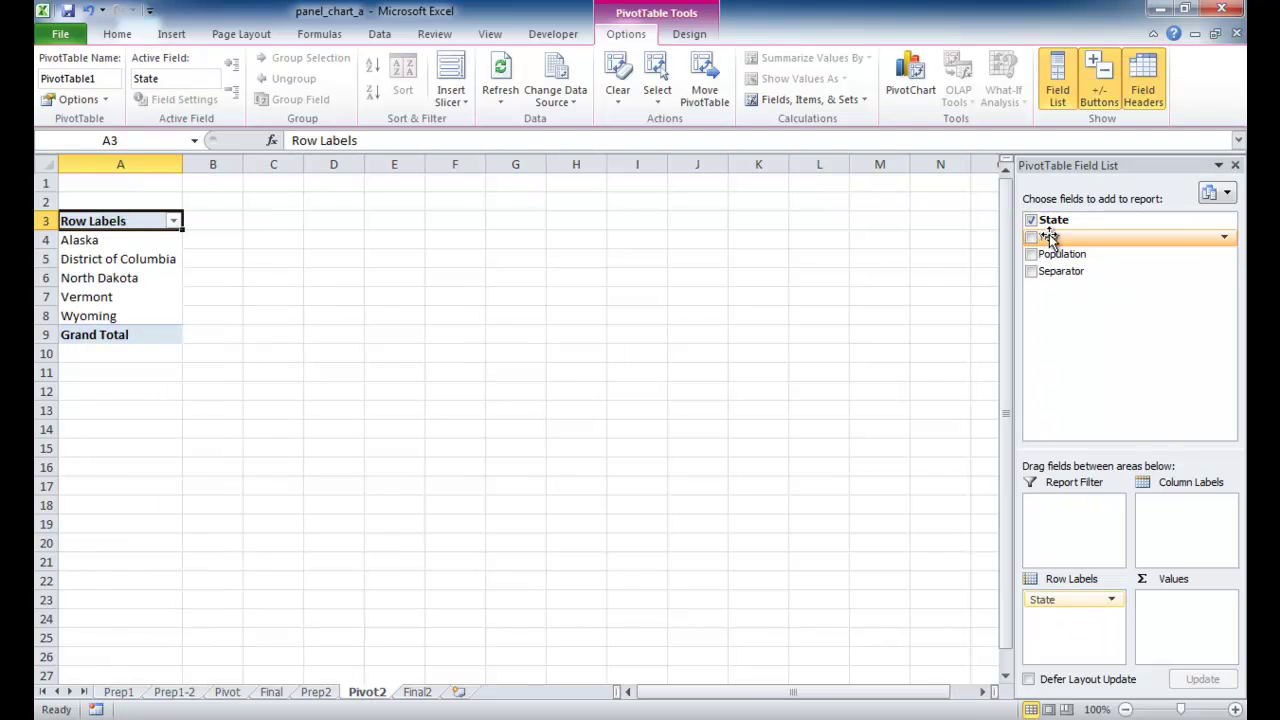
pyautogui.moveTo(1049, 238); pyautogui.dragTo(1077, 650)
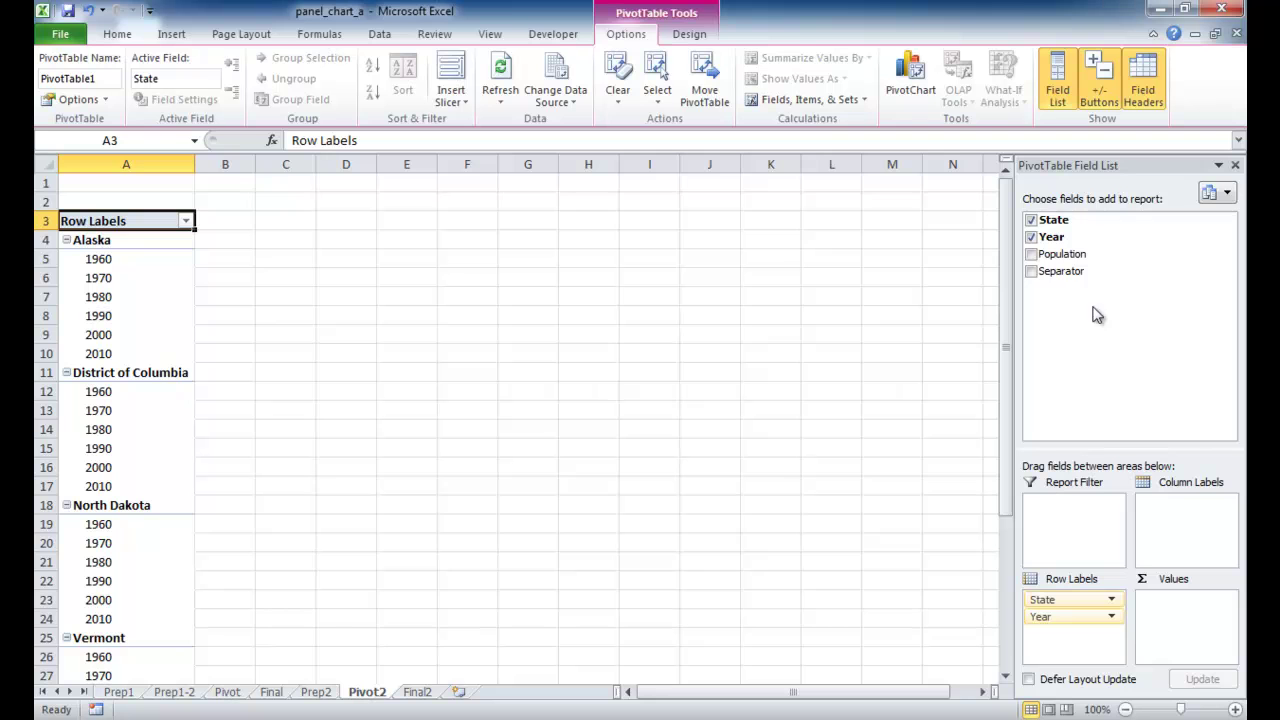
pyautogui.moveTo(1062, 271); pyautogui.dragTo(1214, 522)
pyautogui.moveTo(1062, 254); pyautogui.dragTo(1188, 632)
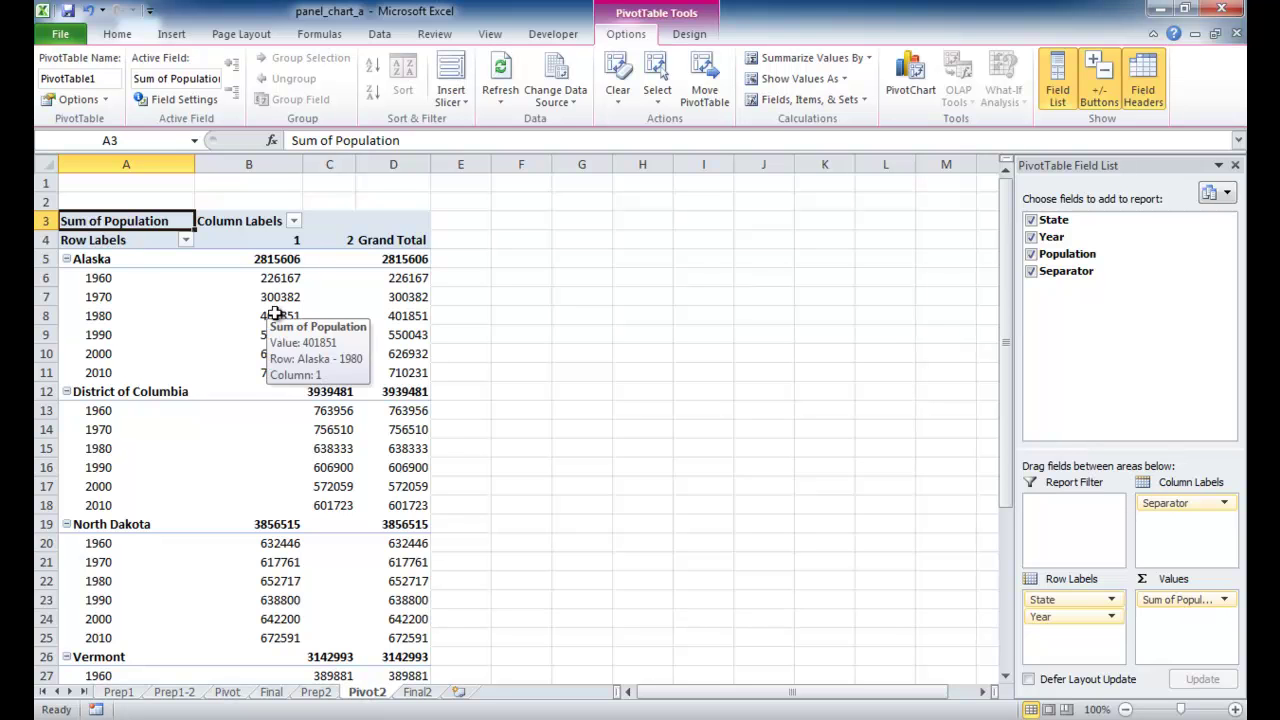
# Set the pivot table's report layout to Tabular Form
pyautogui.click(694, 38)
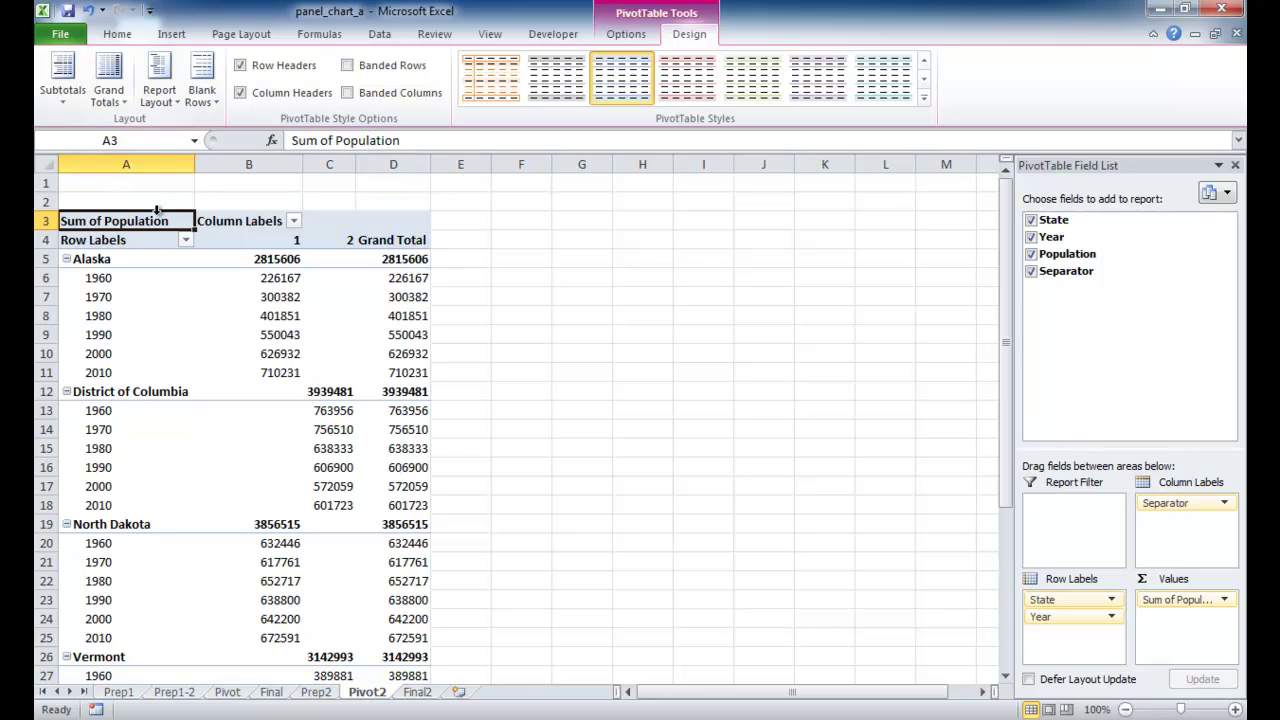
pyautogui.click(165, 105)
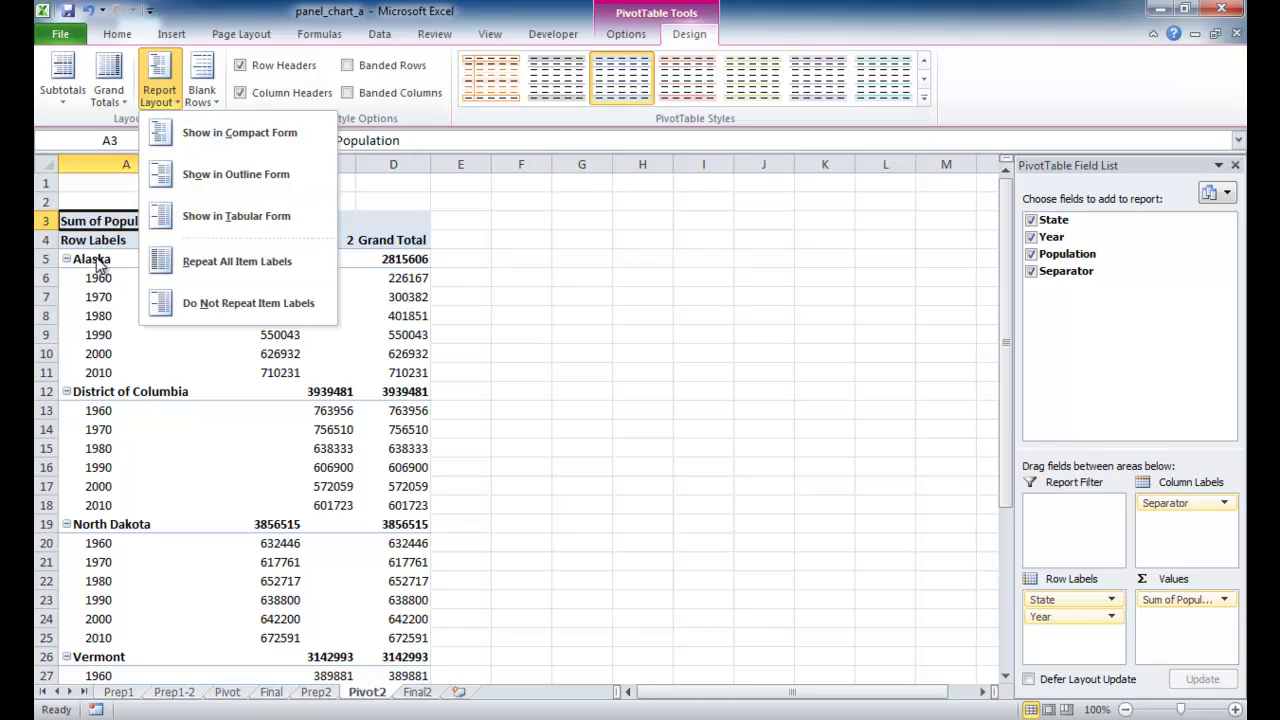
pyautogui.click(100, 333)
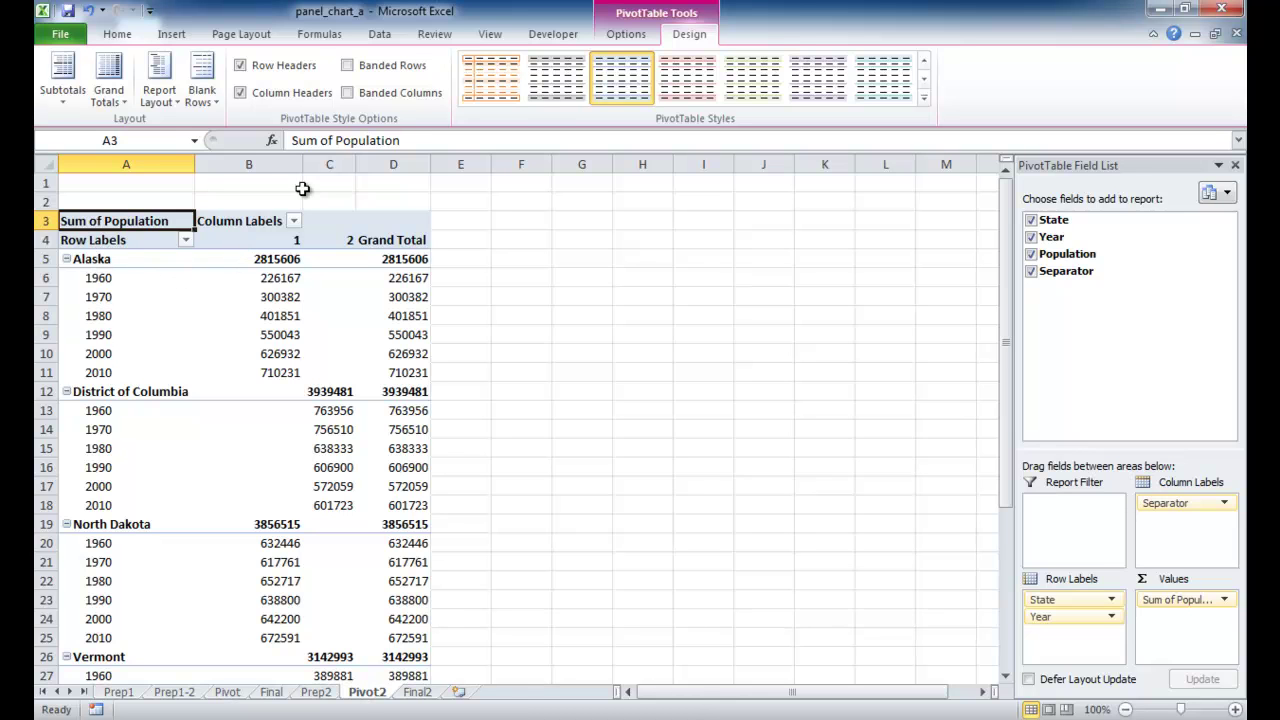
pyautogui.click(158, 95)
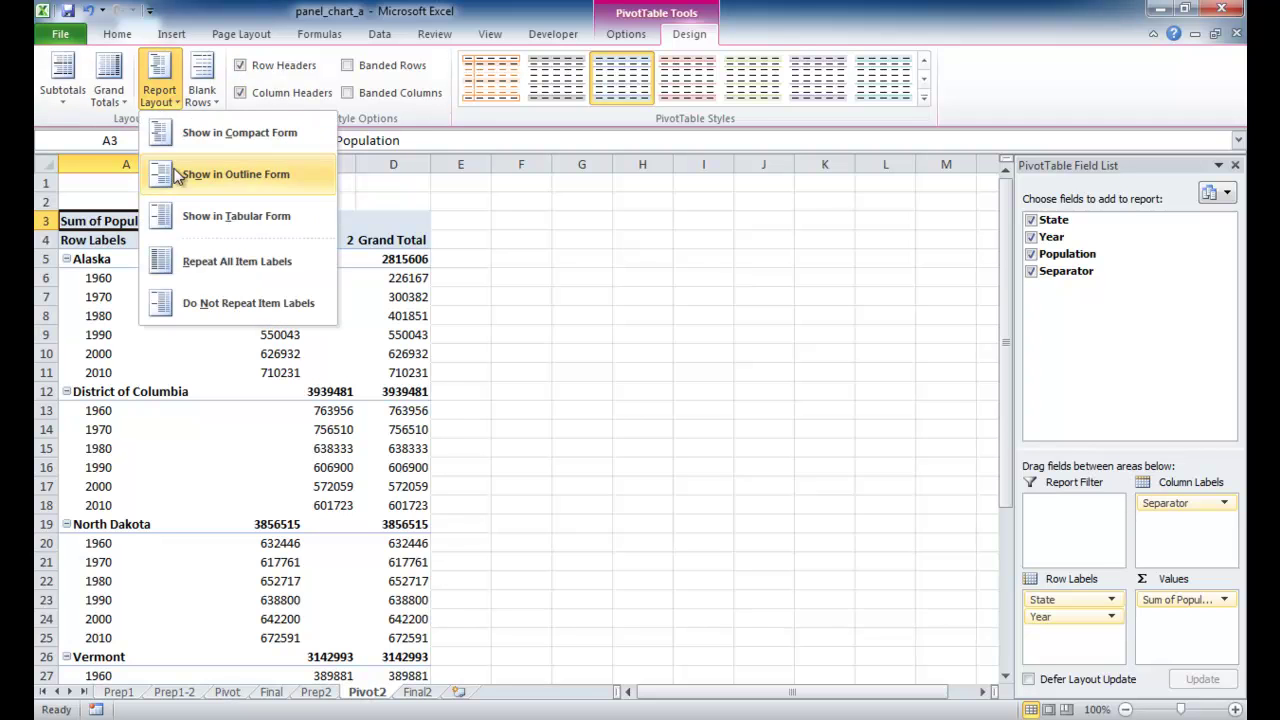
pyautogui.click(200, 218)
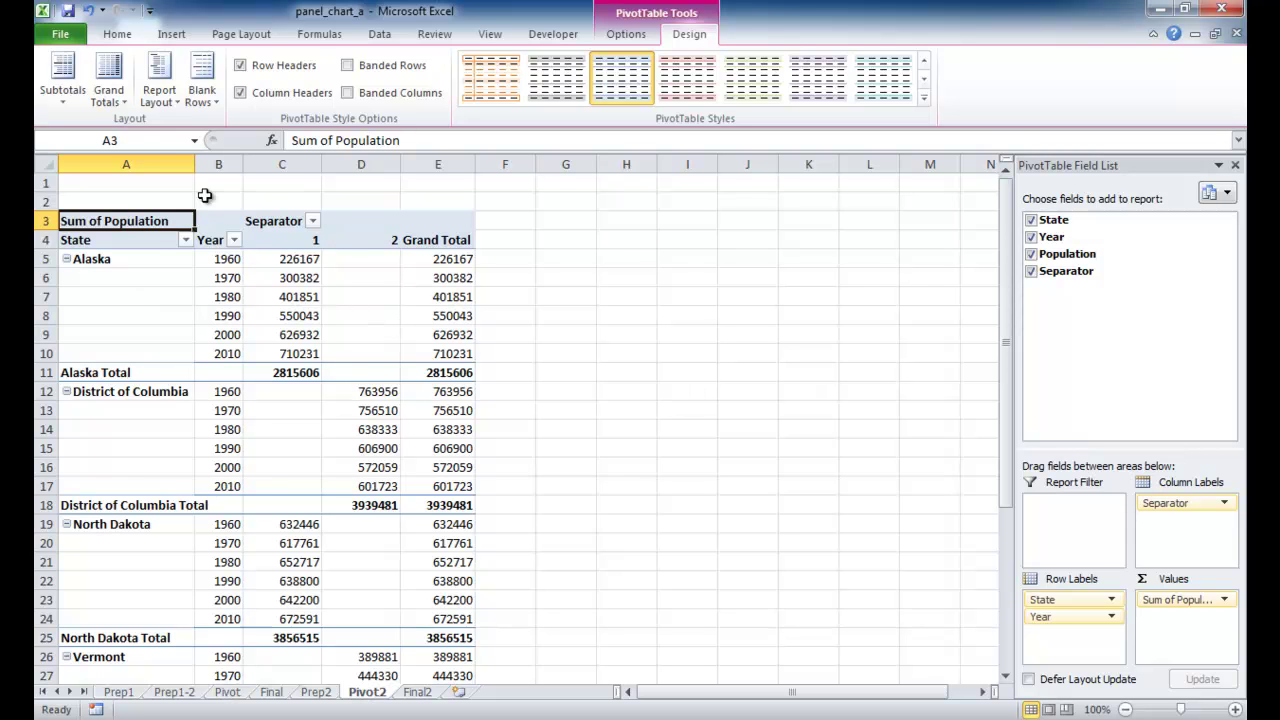
# Turn off grand totals and state subtotals, then copy the data rows A5:D27
pyautogui.click(109, 92)
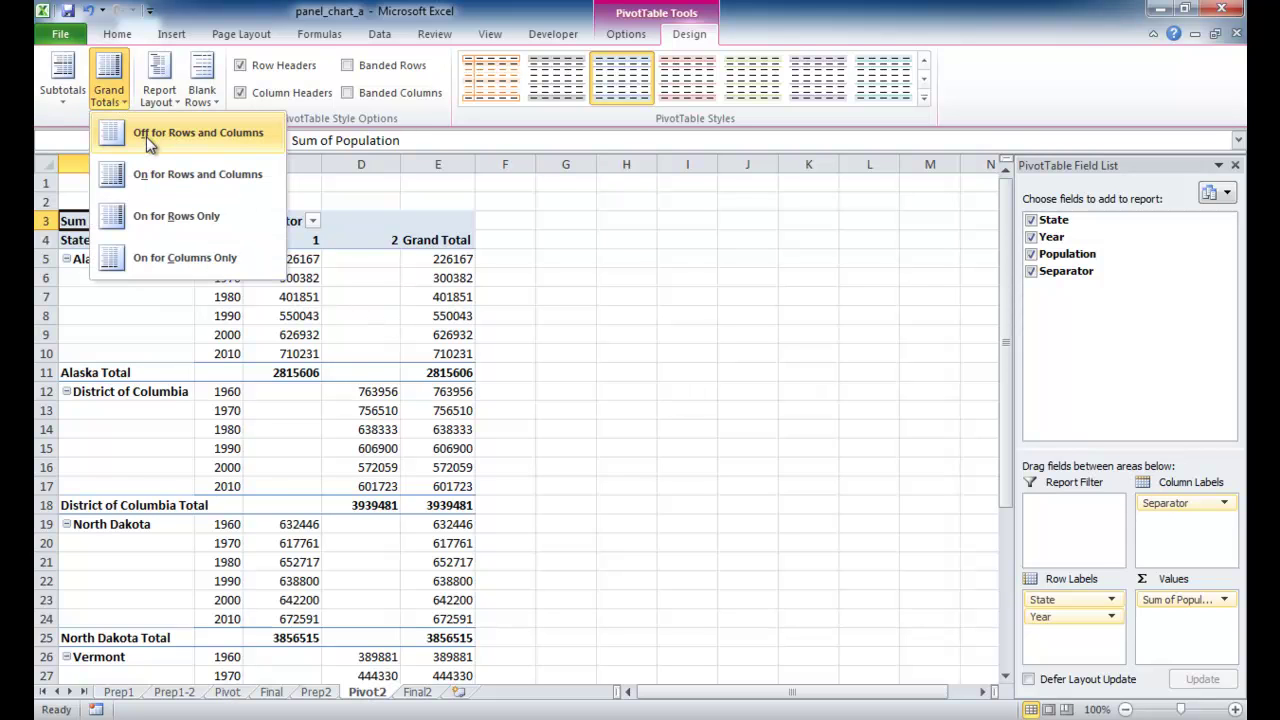
pyautogui.click(146, 136)
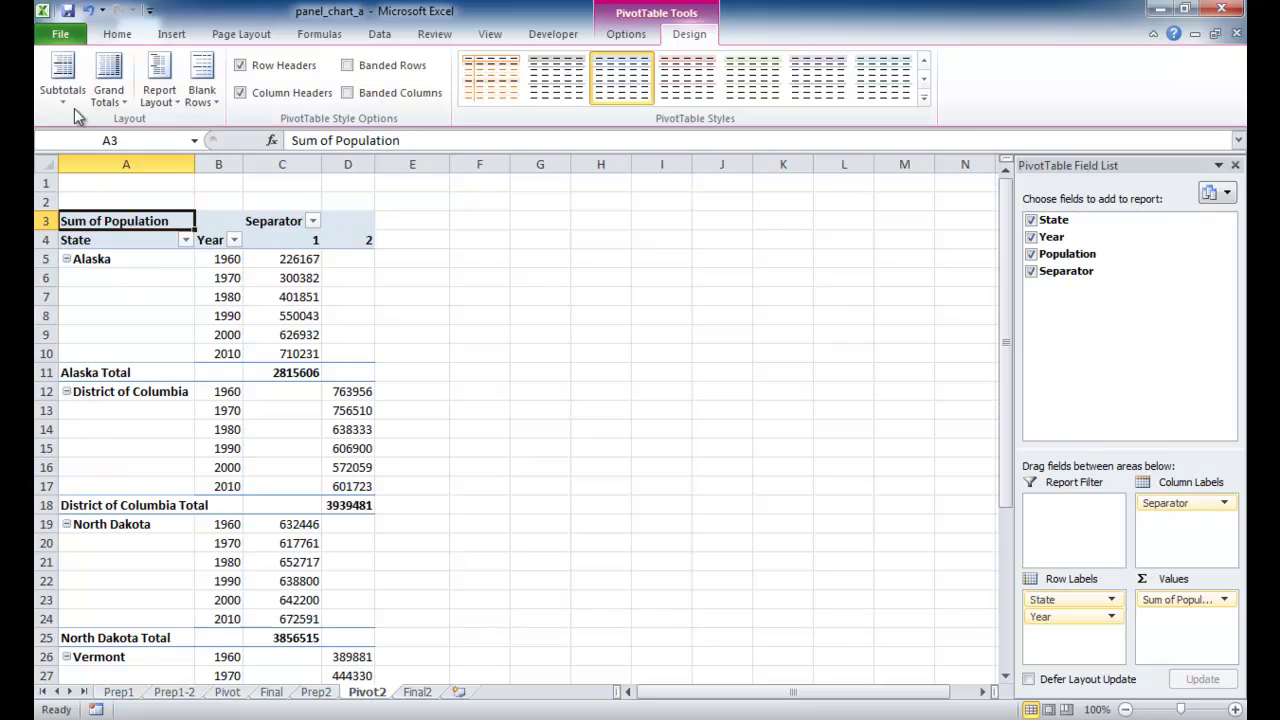
pyautogui.click(62, 78)
pyautogui.click(90, 134)
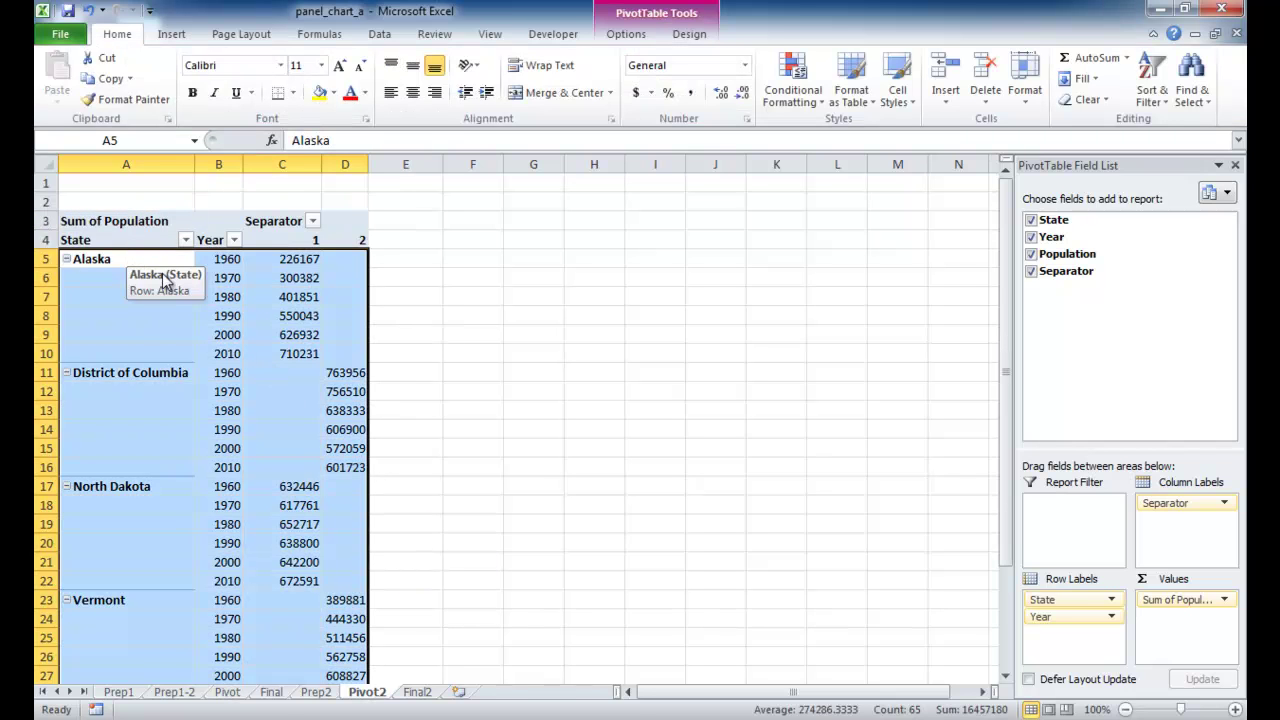
pyautogui.hotkey('ctrl', 'c')
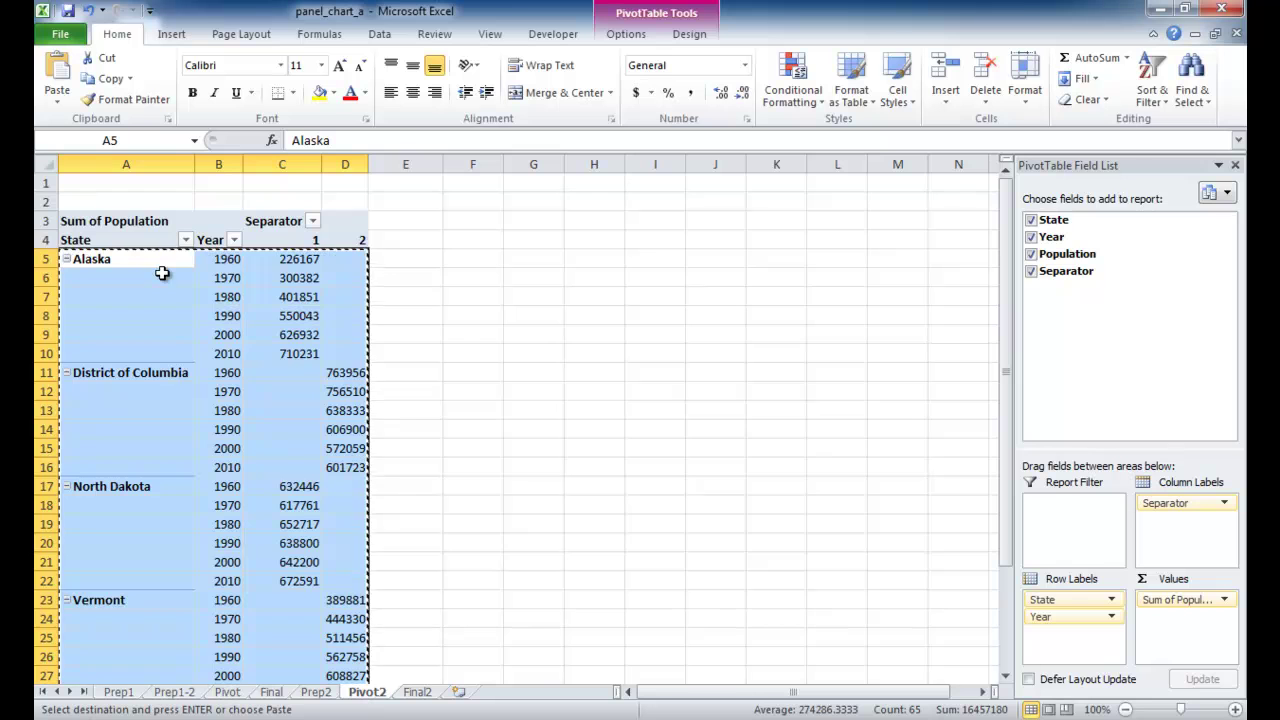
# Paste the pivot data at A2 of Final2 with headers 1 in C1 and 2 in D1
pyautogui.click(415, 692)
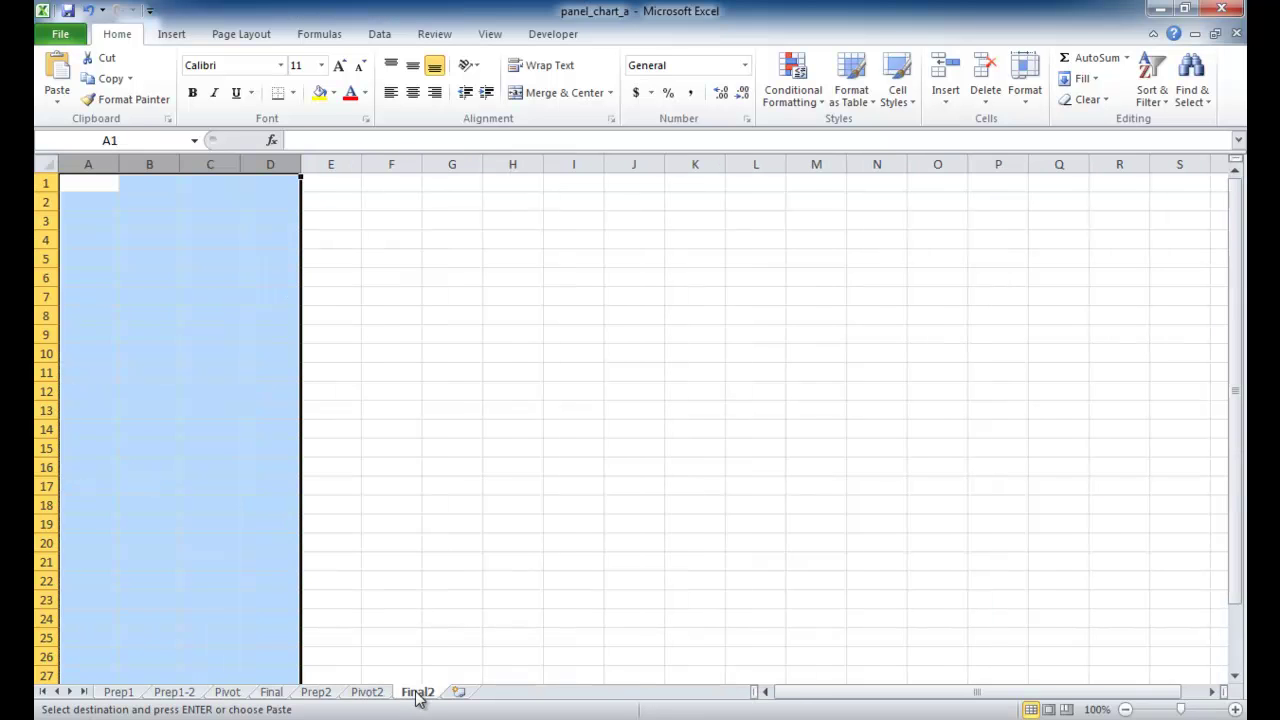
pyautogui.click(93, 205)
pyautogui.hotkey('ctrl', 'v')
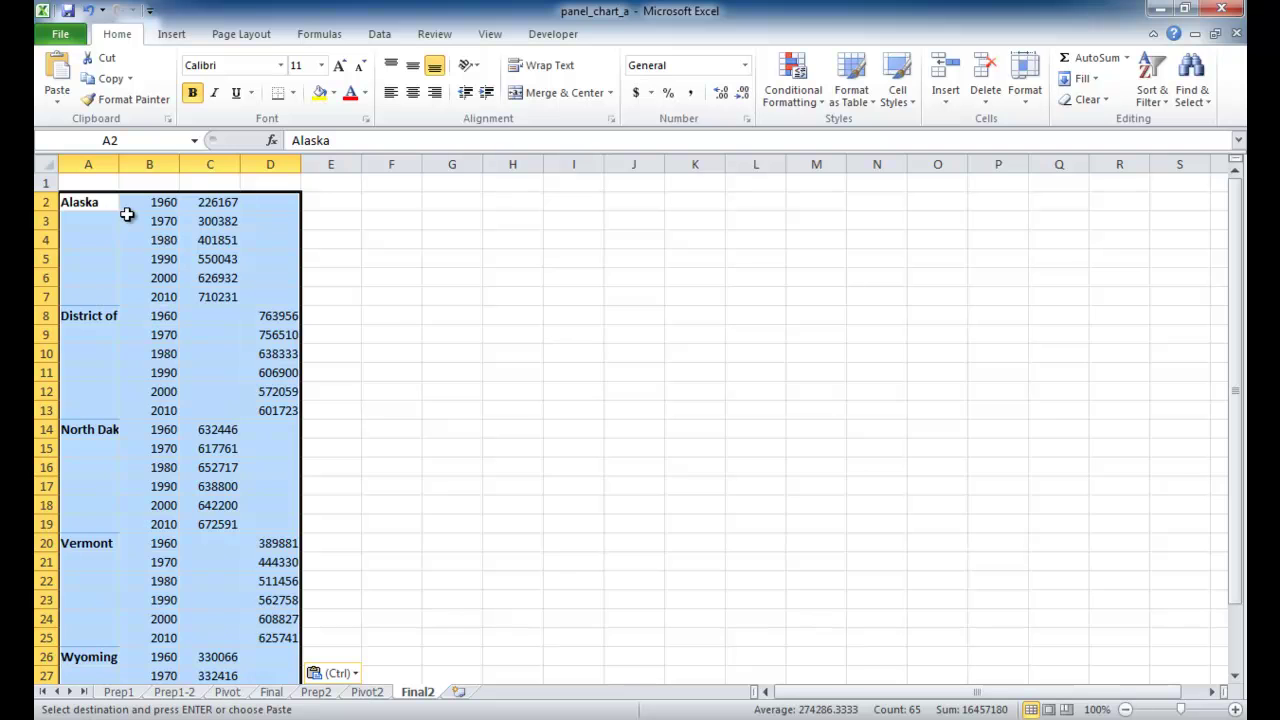
pyautogui.click(213, 185)
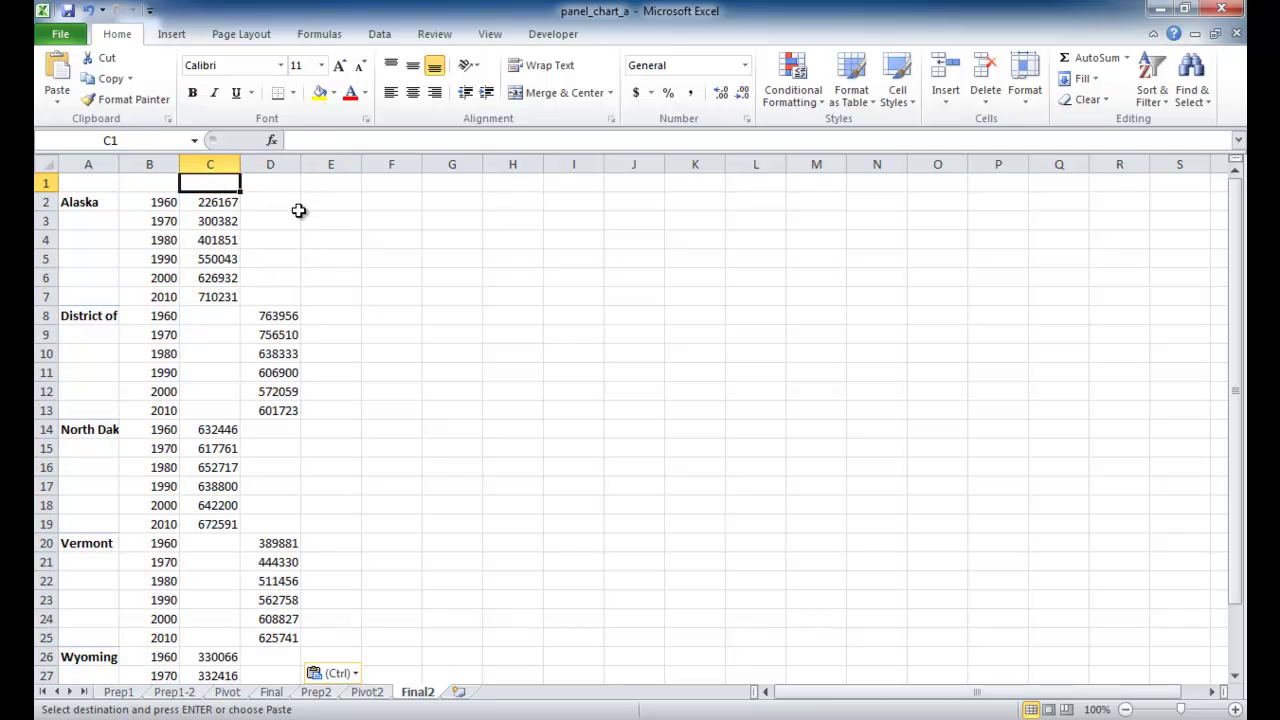
pyautogui.write('1')
pyautogui.click(268, 184)
pyautogui.write('2')
pyautogui.click(222, 242)
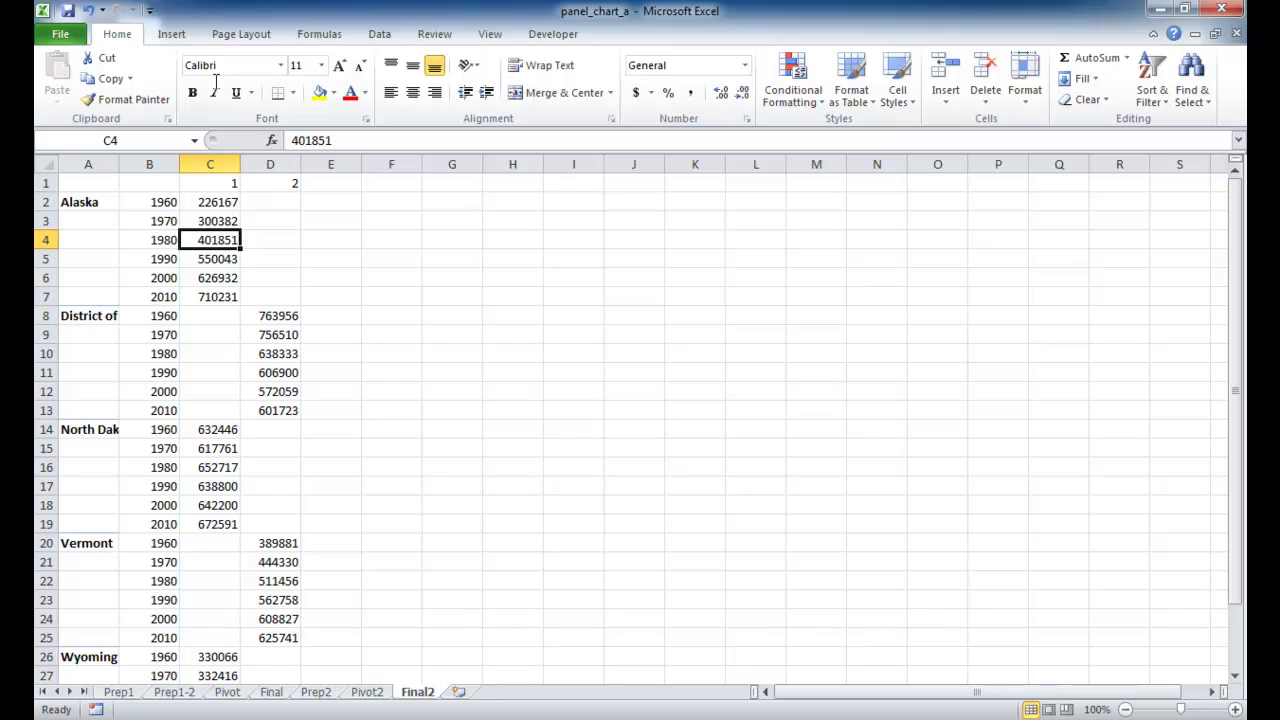
# Insert a 2-D line chart, move it beside the data, and widen it to the right
pyautogui.click(171, 34)
pyautogui.click(436, 68)
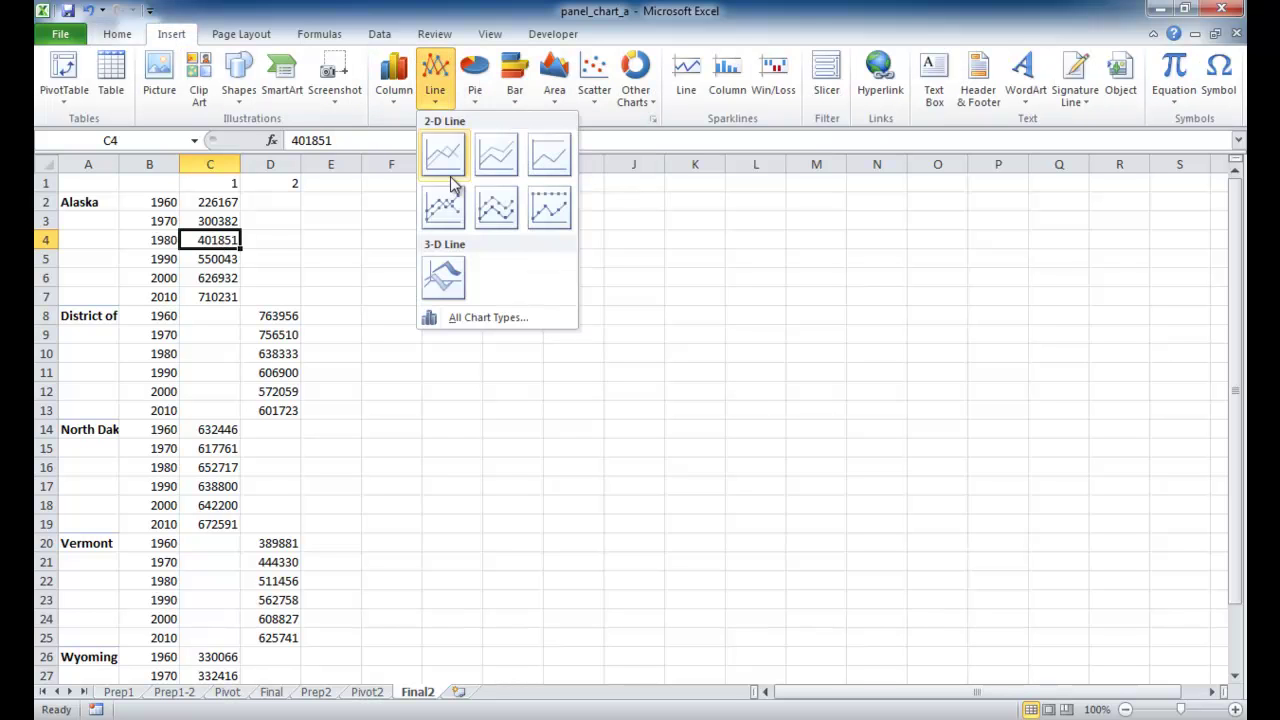
pyautogui.click(443, 206)
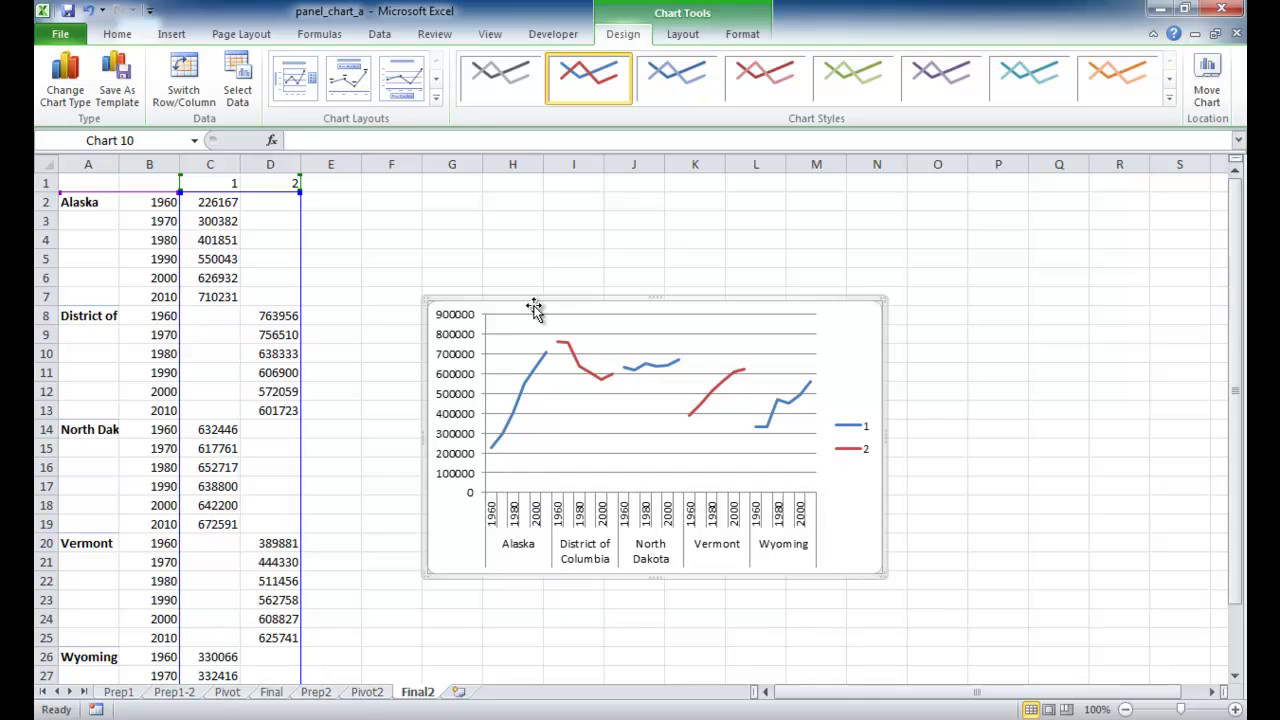
pyautogui.moveTo(530, 298); pyautogui.dragTo(467, 231)
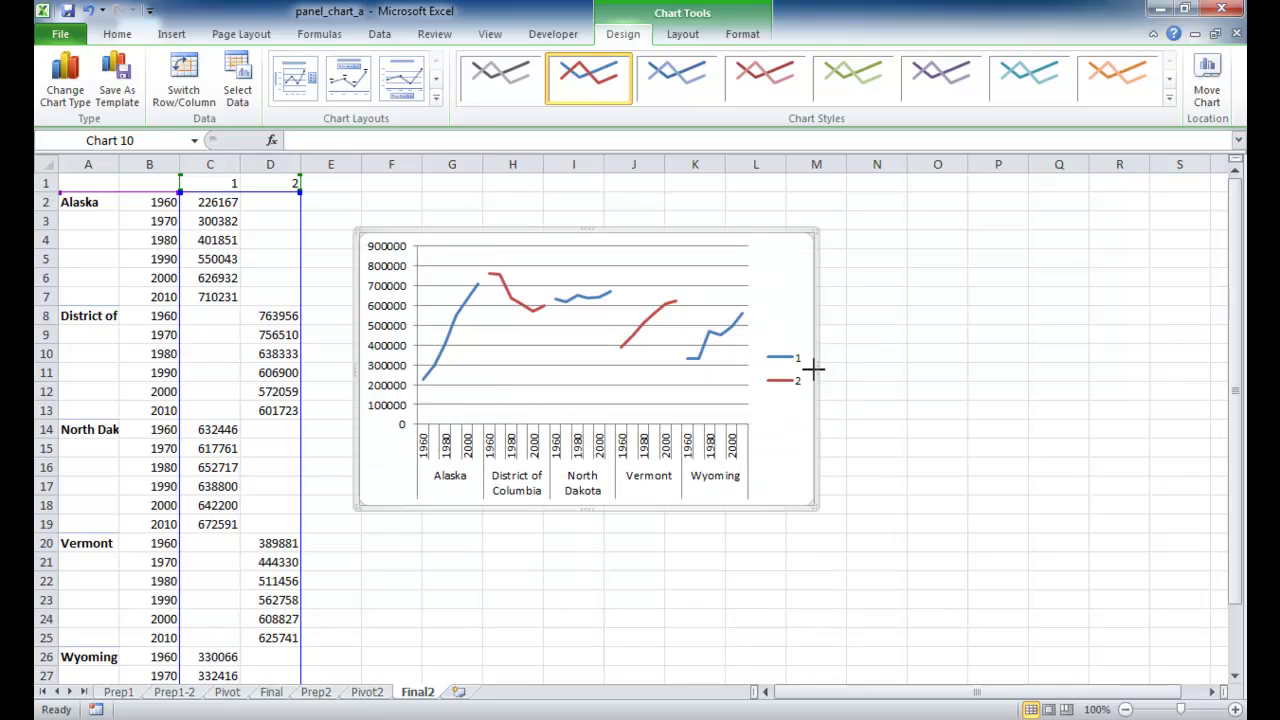
pyautogui.moveTo(812, 370); pyautogui.dragTo(1156, 361)
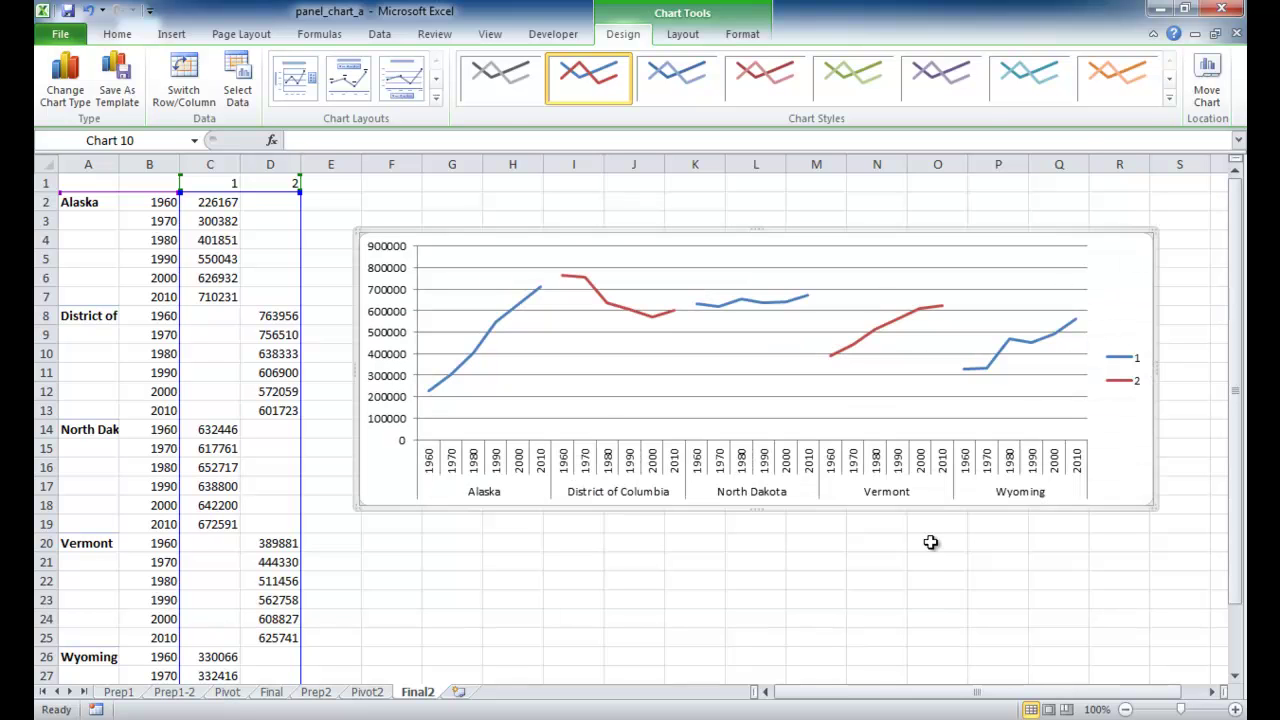
# Delete the chart's horizontal gridlines and its legend
pyautogui.click(858, 581)
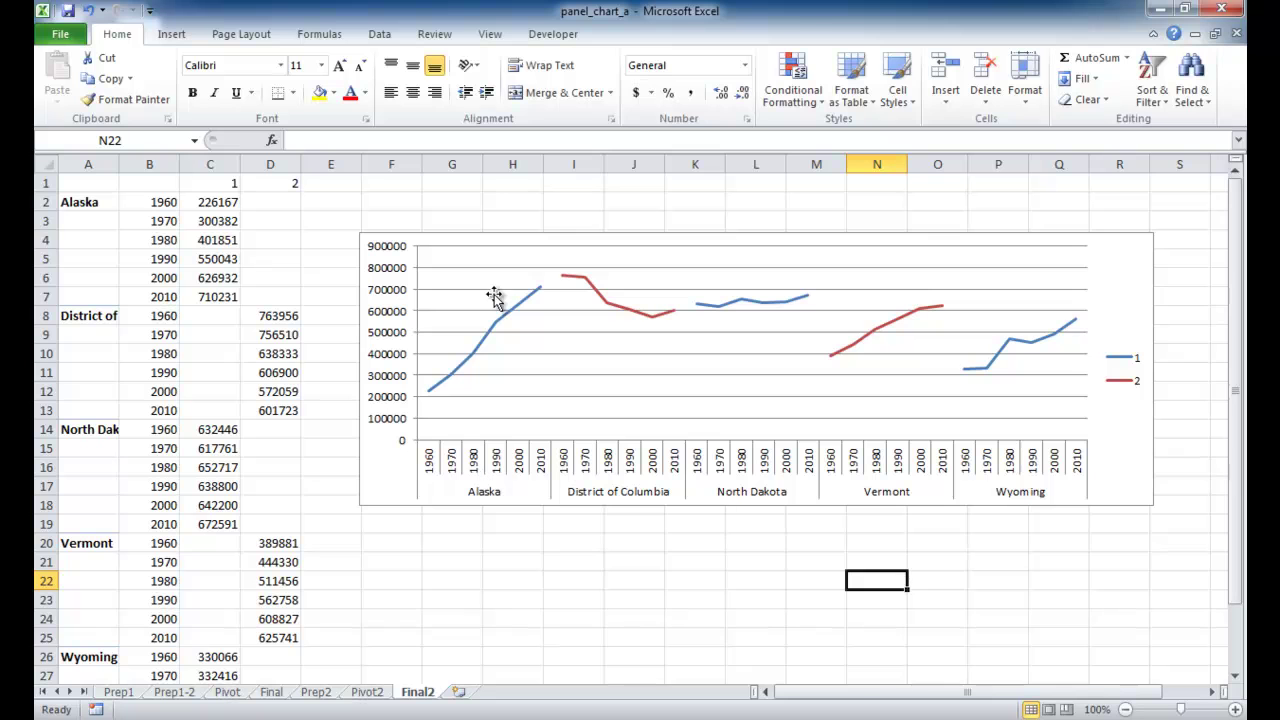
pyautogui.click(829, 314)
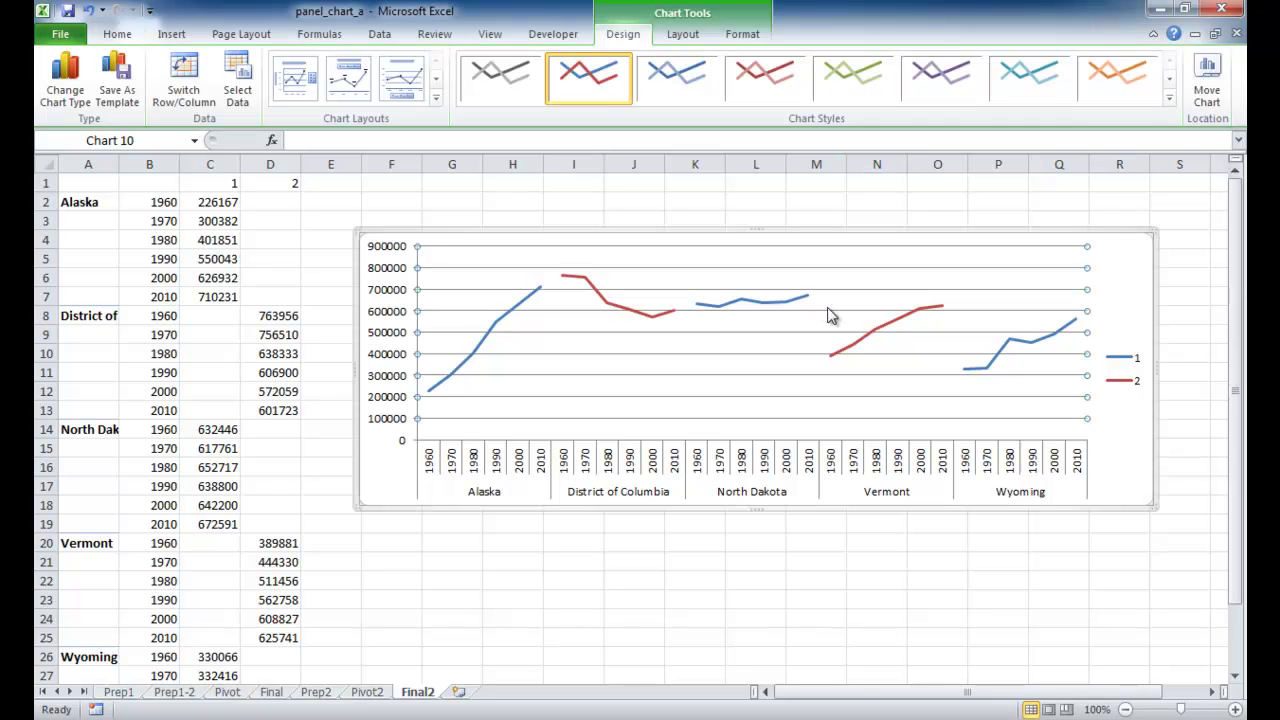
pyautogui.press('Delete')
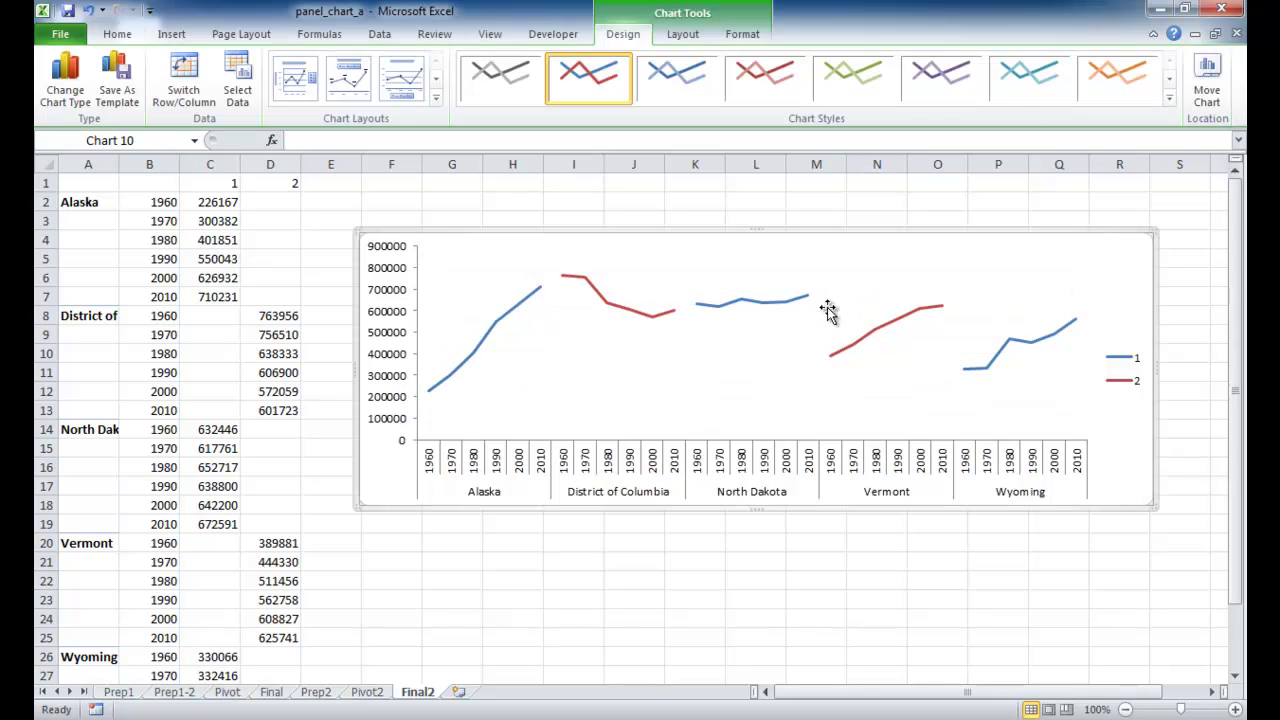
pyautogui.click(1122, 392)
pyautogui.press('Delete')
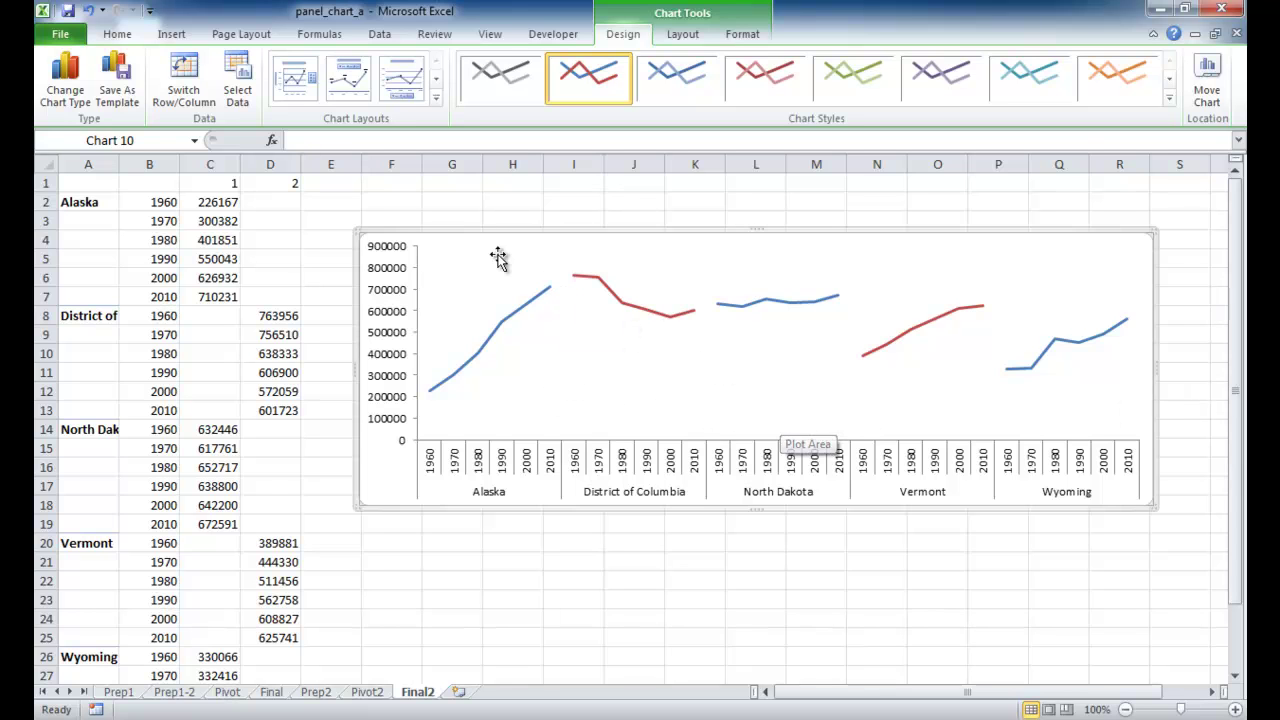
# Draw a vertical line shape between Alaska and District of Columbia and color it gray
pyautogui.click(173, 37)
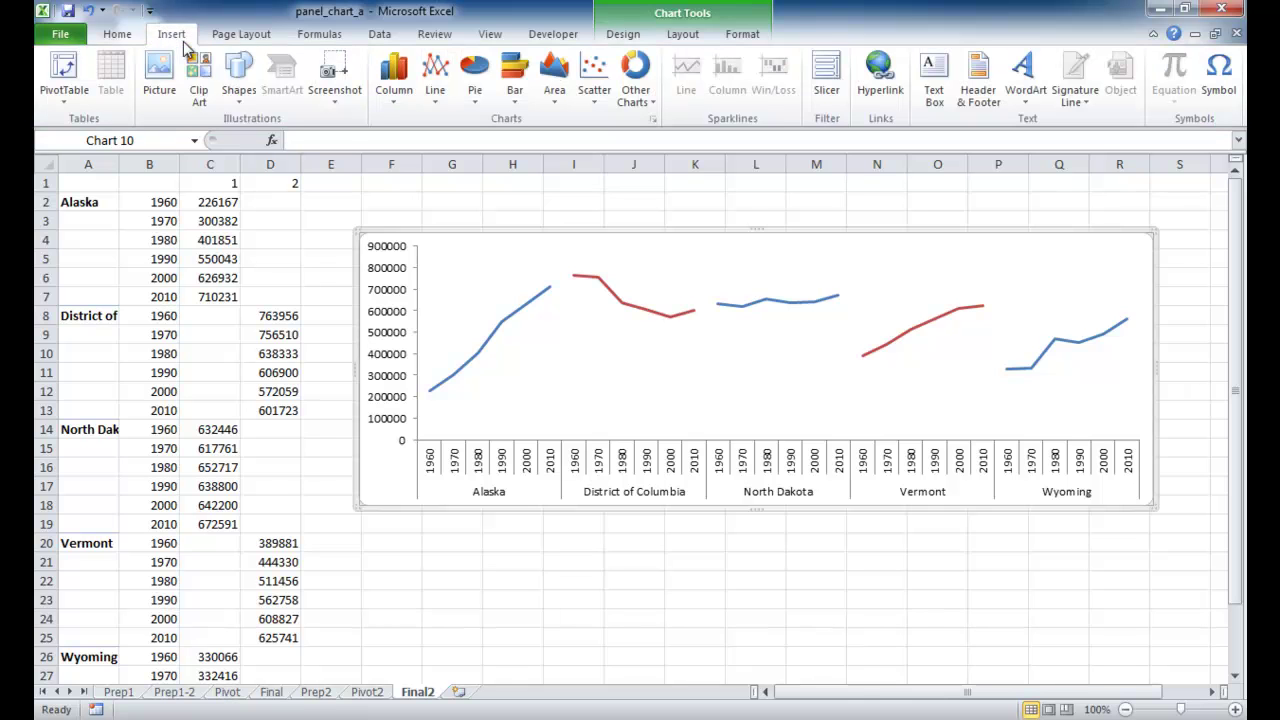
pyautogui.click(240, 88)
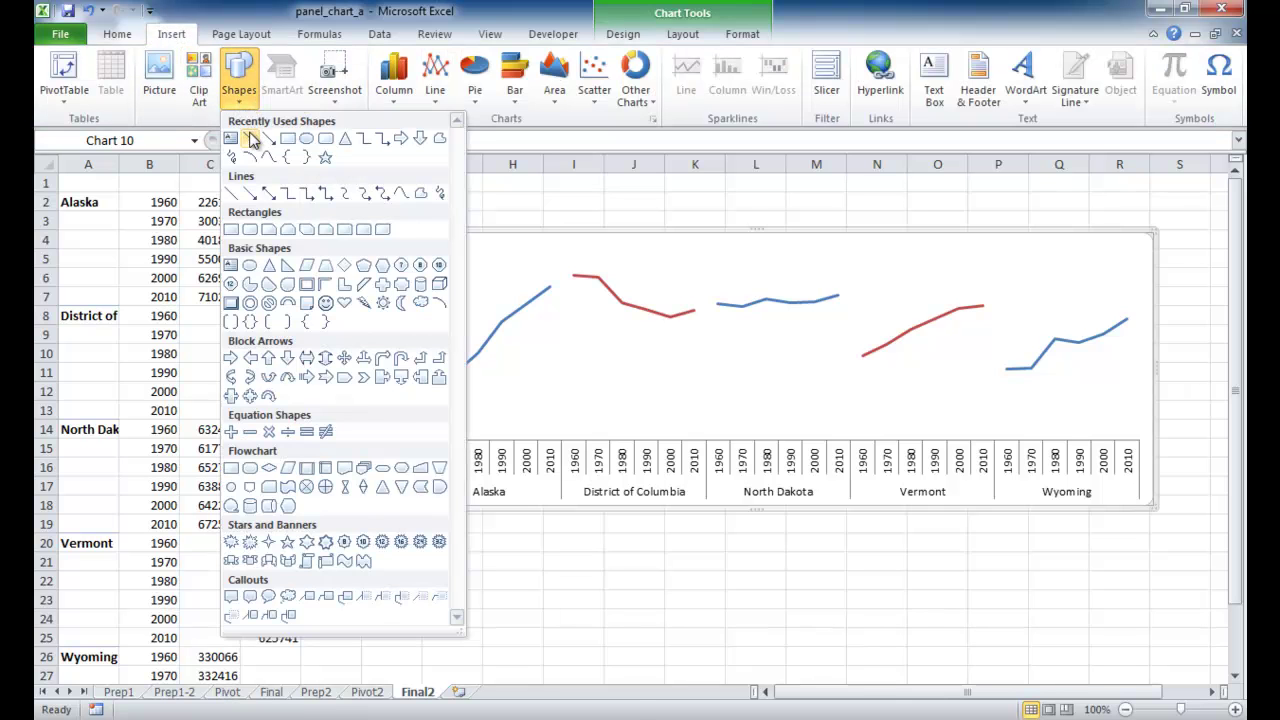
pyautogui.click(251, 139)
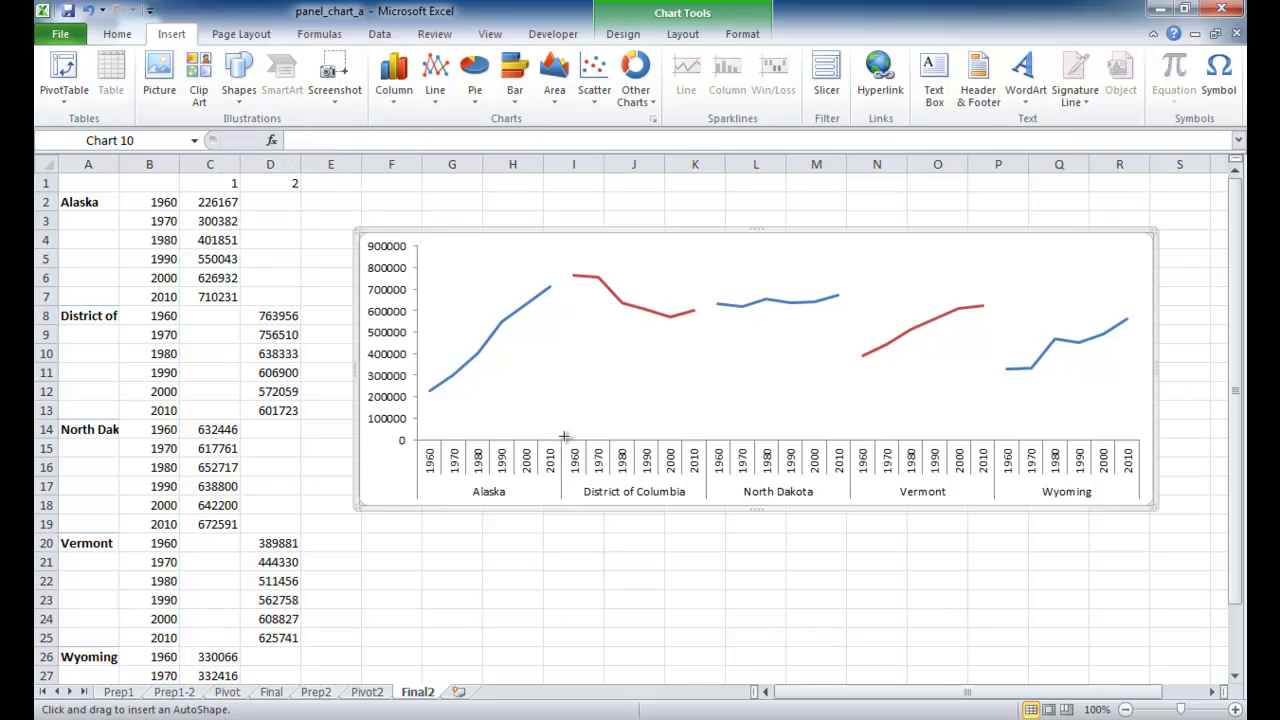
pyautogui.moveTo(562, 441); pyautogui.dragTo(563, 237)
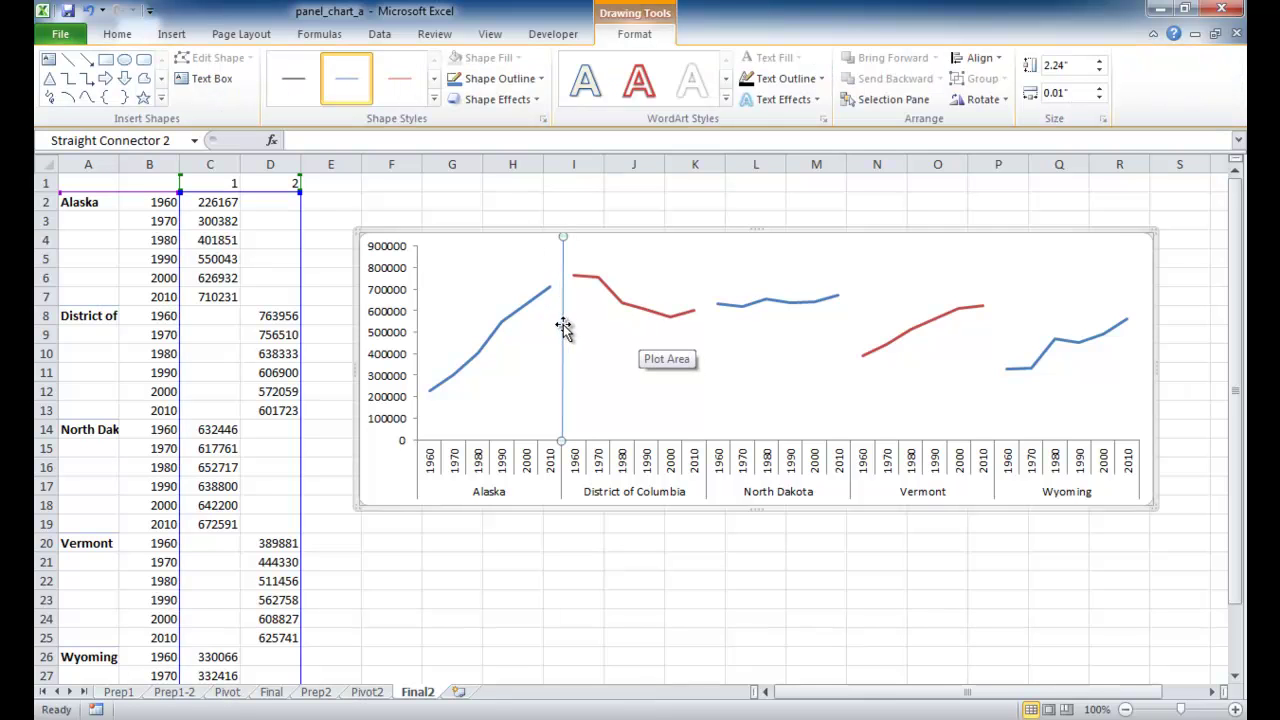
pyautogui.rightClick(563, 328)
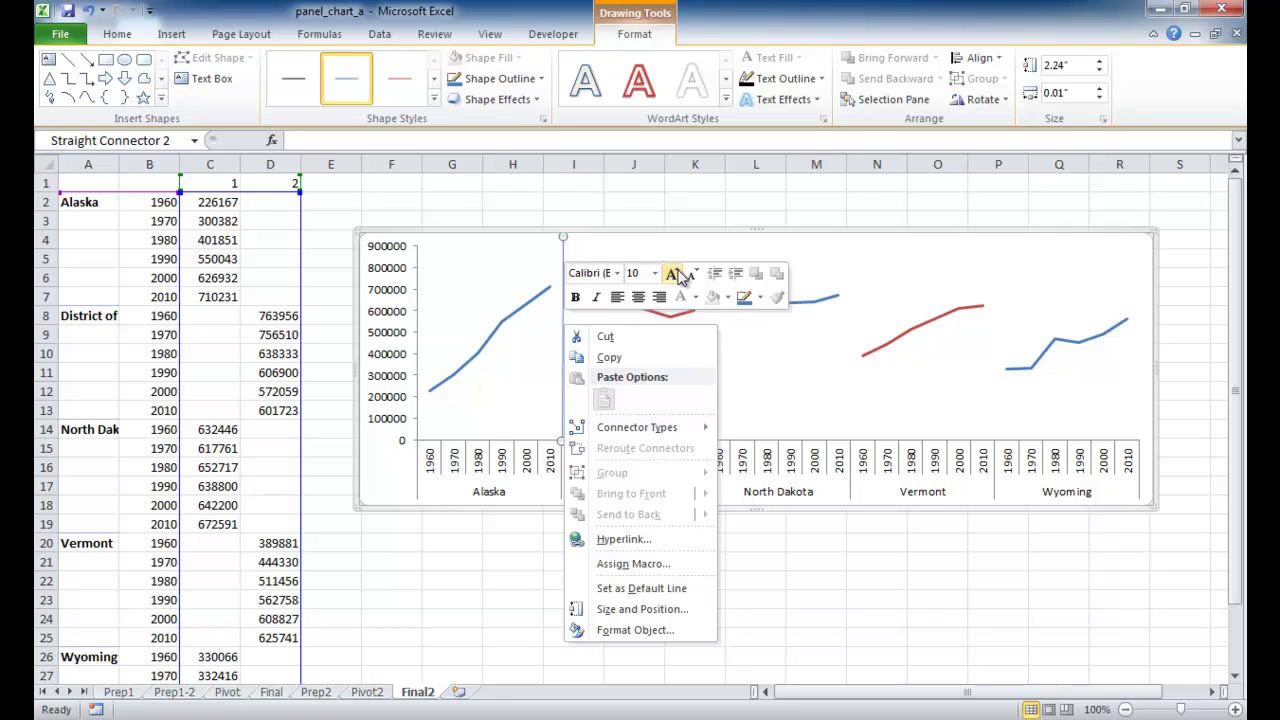
pyautogui.click(759, 297)
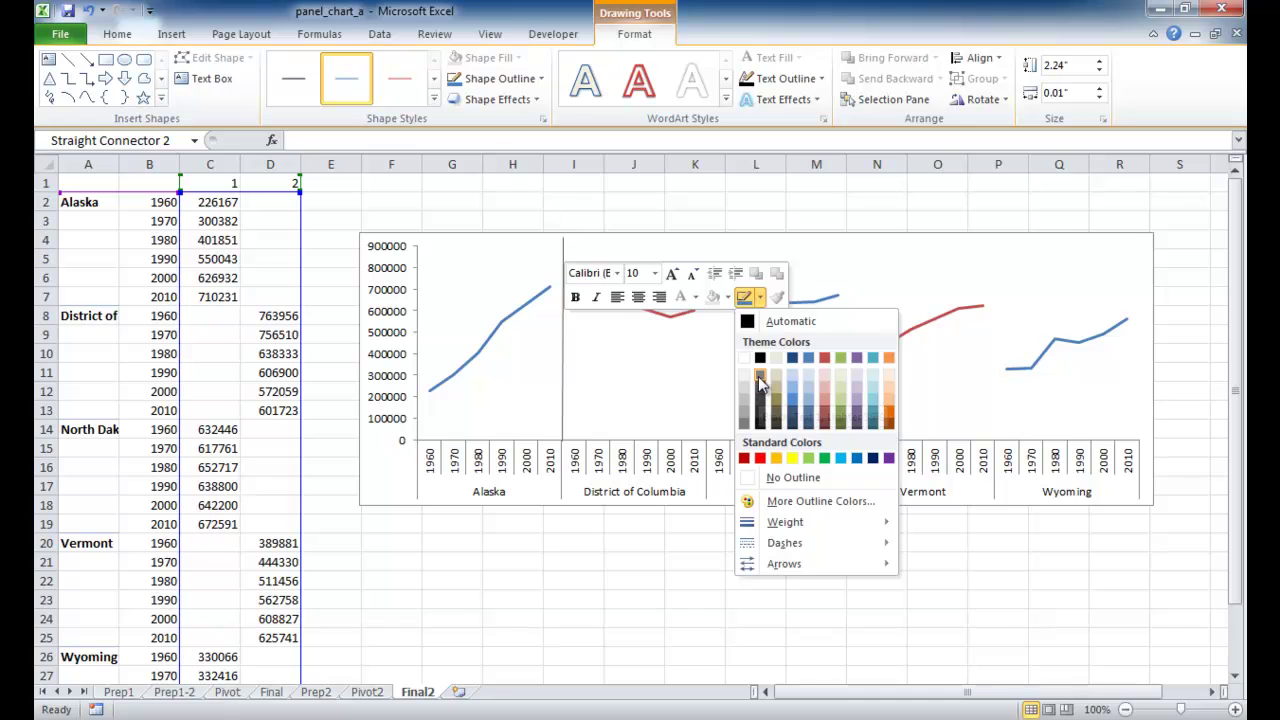
pyautogui.click(760, 385)
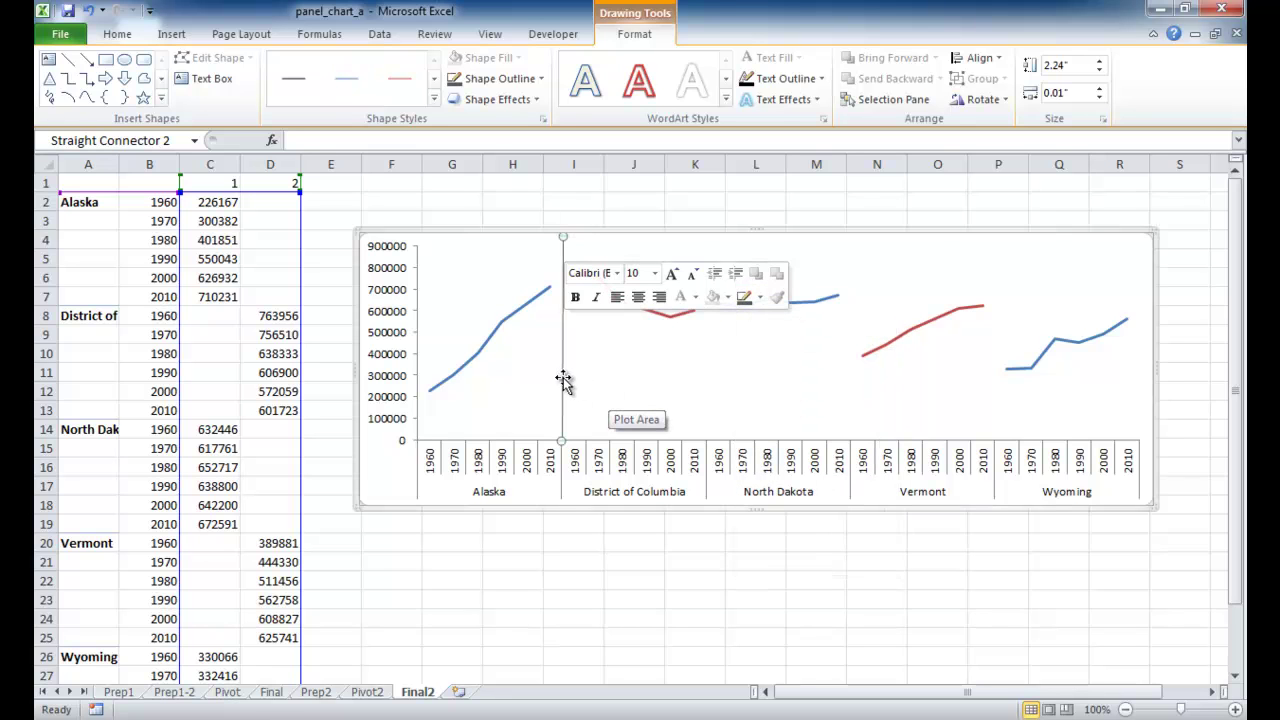
pyautogui.moveTo(561, 378); pyautogui.dragTo(559, 379)
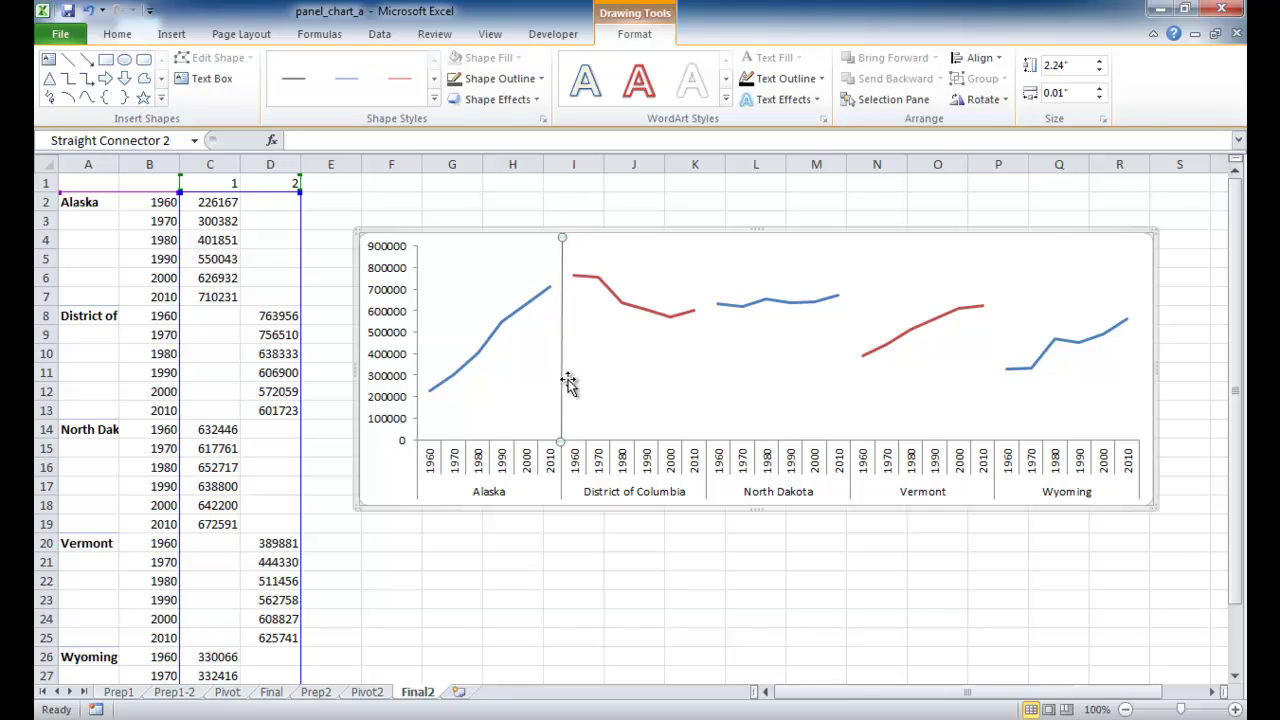
# Duplicate the divider with Ctrl+D and place it between District of Columbia and North Dakota
pyautogui.click(606, 383)
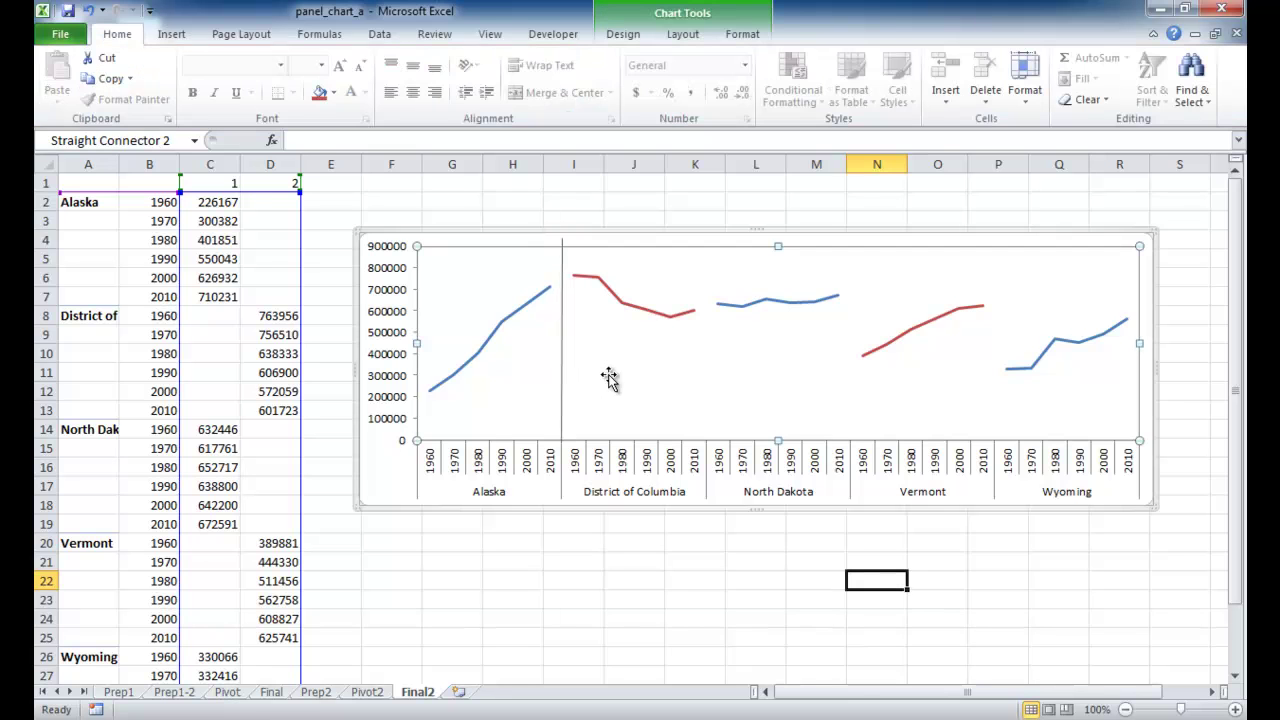
pyautogui.click(562, 255)
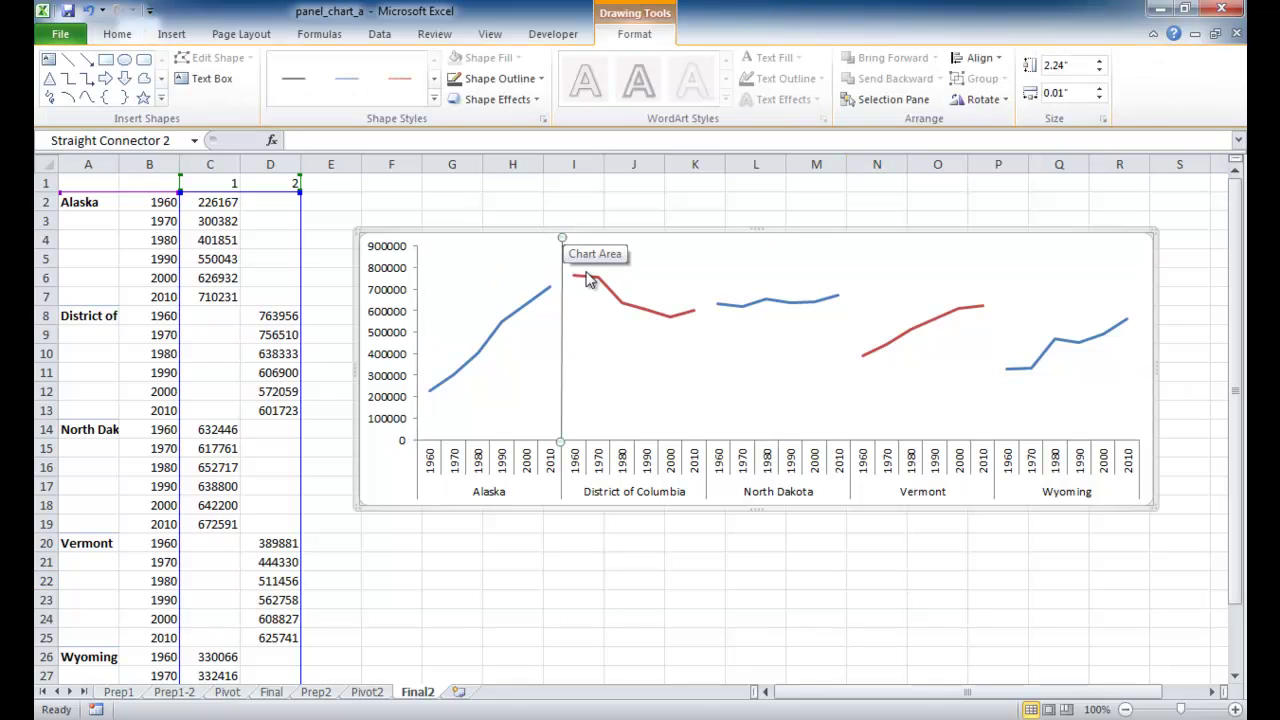
pyautogui.click(627, 344)
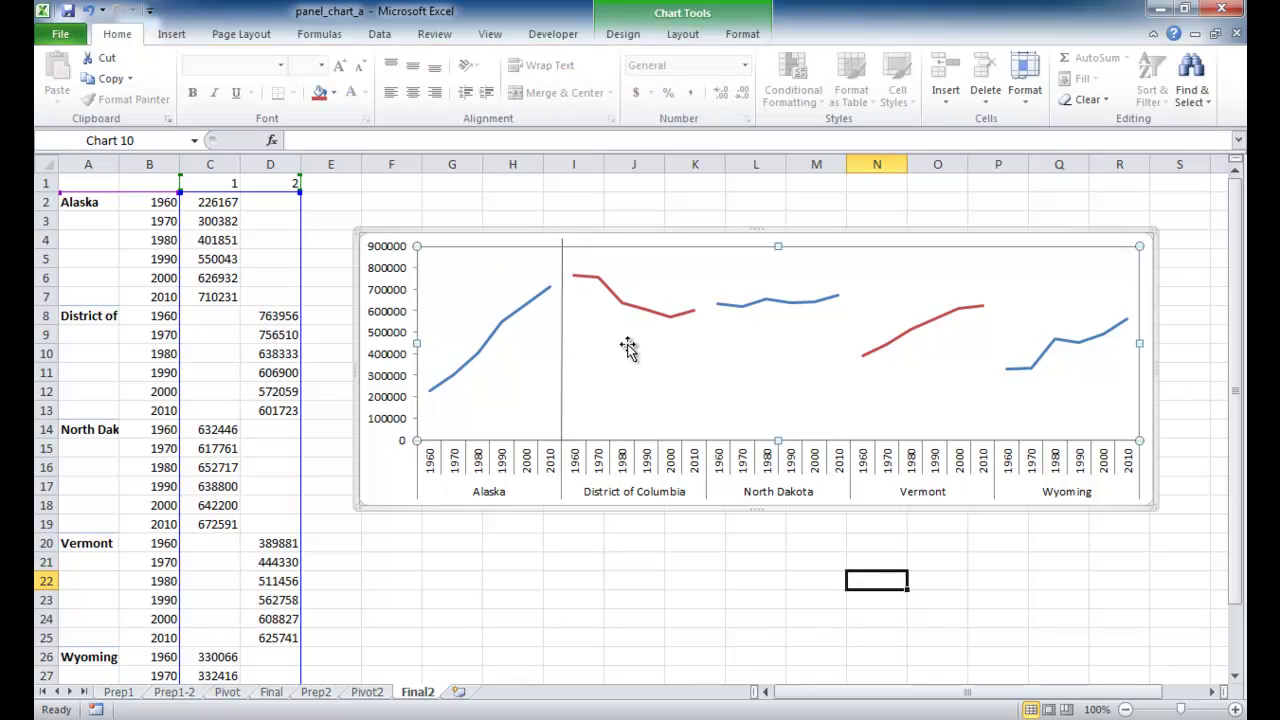
pyautogui.click(712, 206)
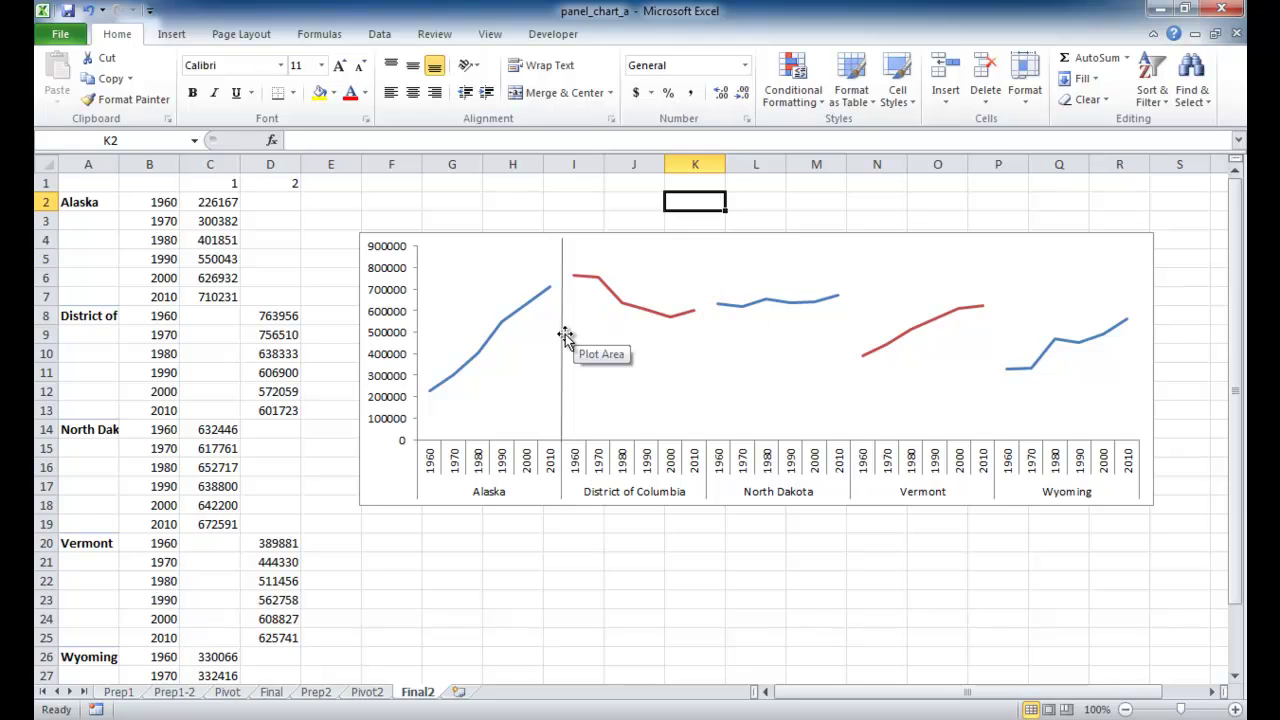
pyautogui.click(561, 382)
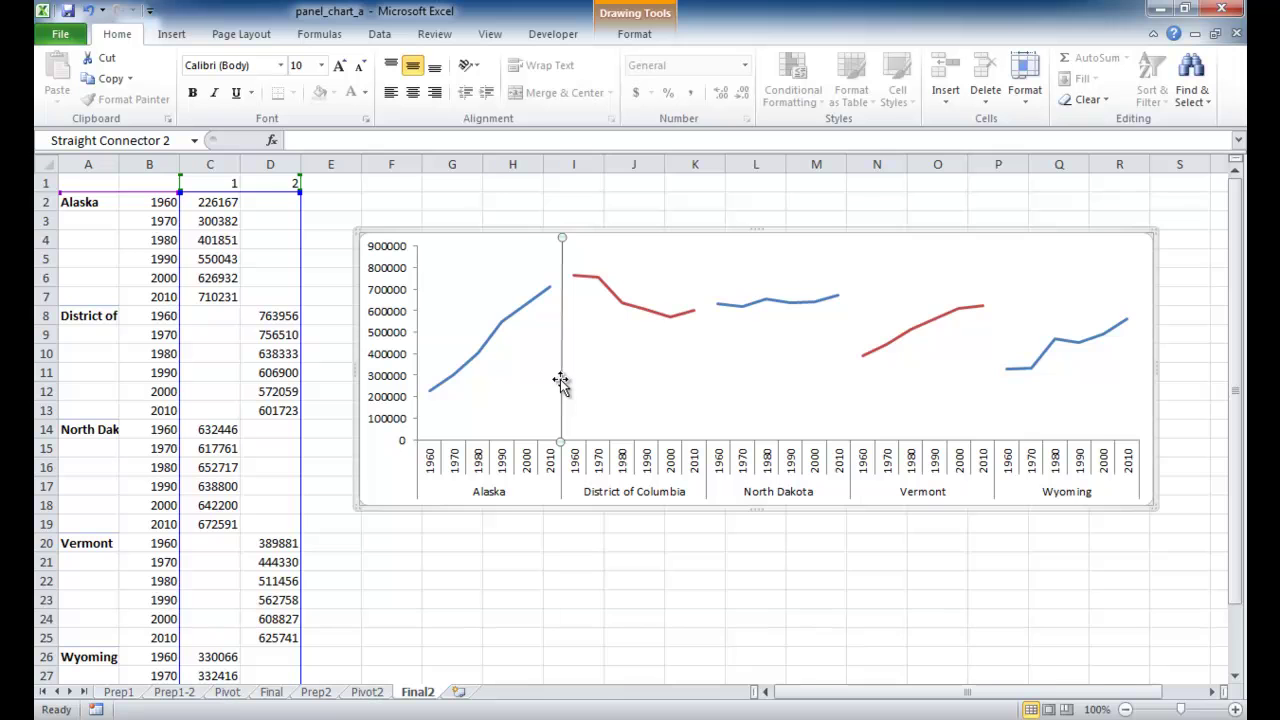
pyautogui.hotkey('ctrl', 'd')
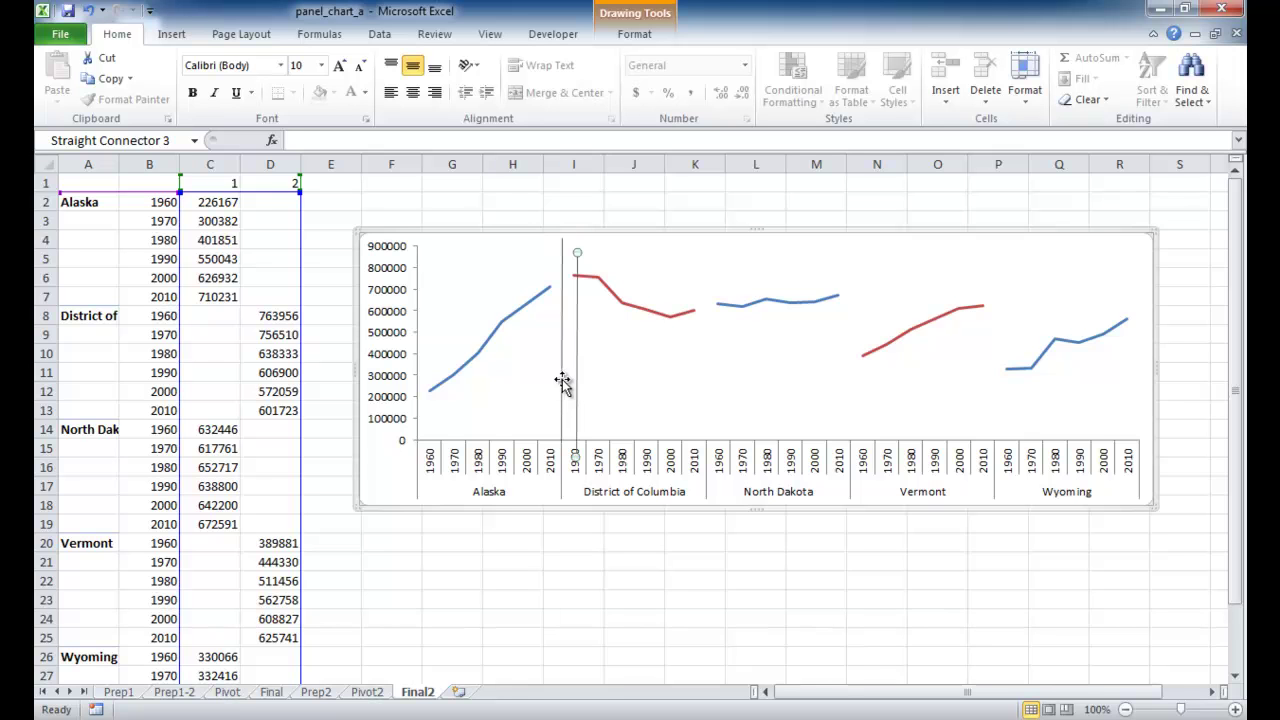
pyautogui.moveTo(578, 368); pyautogui.dragTo(708, 348)
pyautogui.click(874, 566)
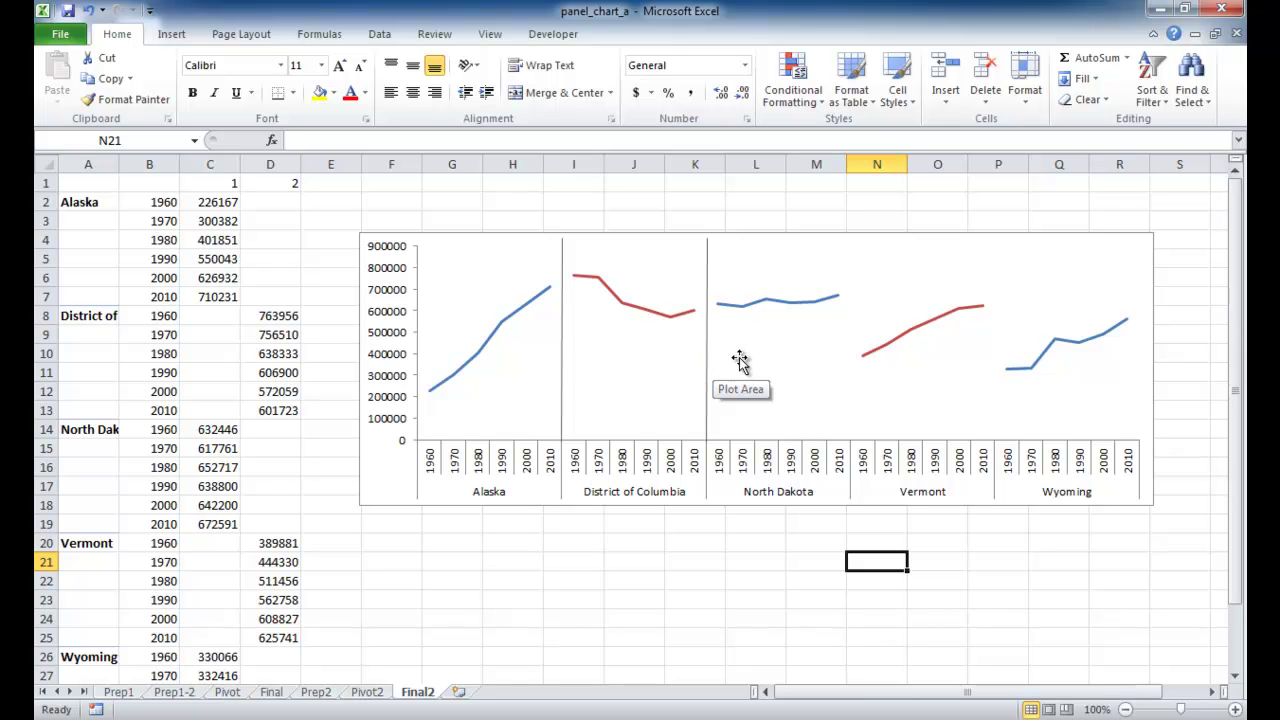
# Add copies between North Dakota and Vermont and between Vermont and Wyoming
pyautogui.click(707, 353)
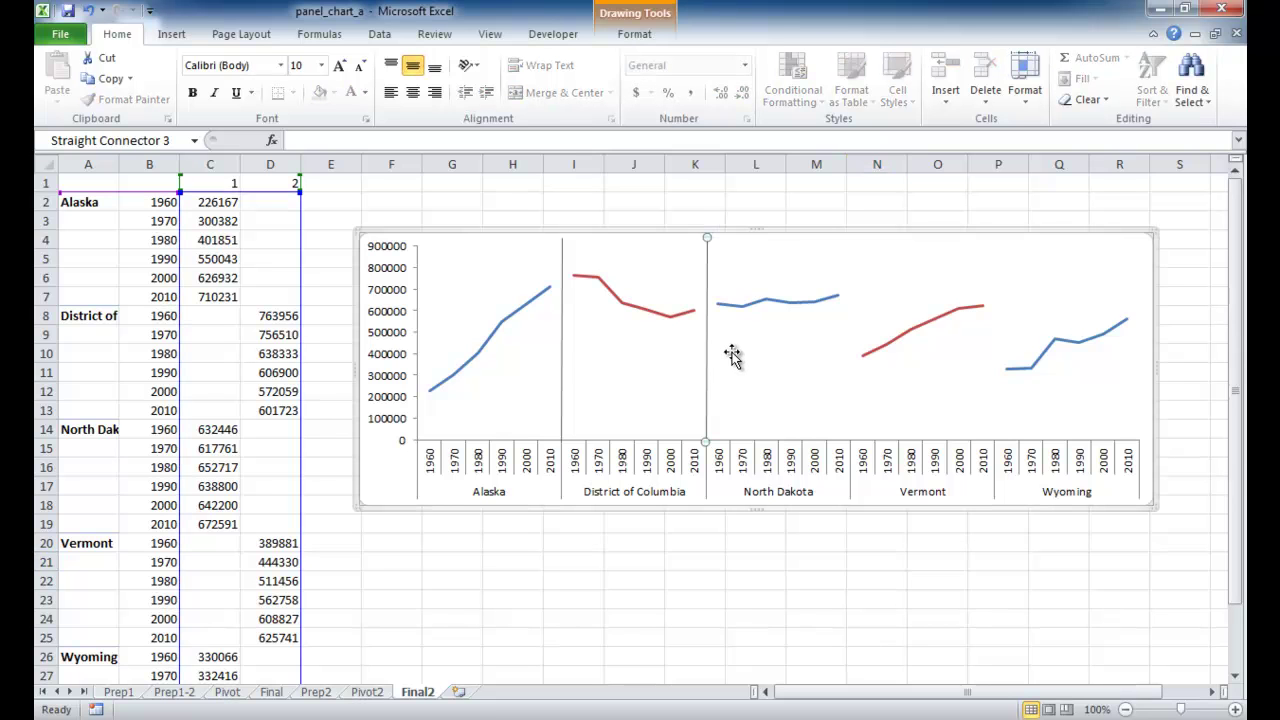
pyautogui.hotkey('ctrl', 'd')
pyautogui.moveTo(720, 352); pyautogui.dragTo(849, 337)
pyautogui.hotkey('ctrl', 'd')
pyautogui.click(1014, 542)
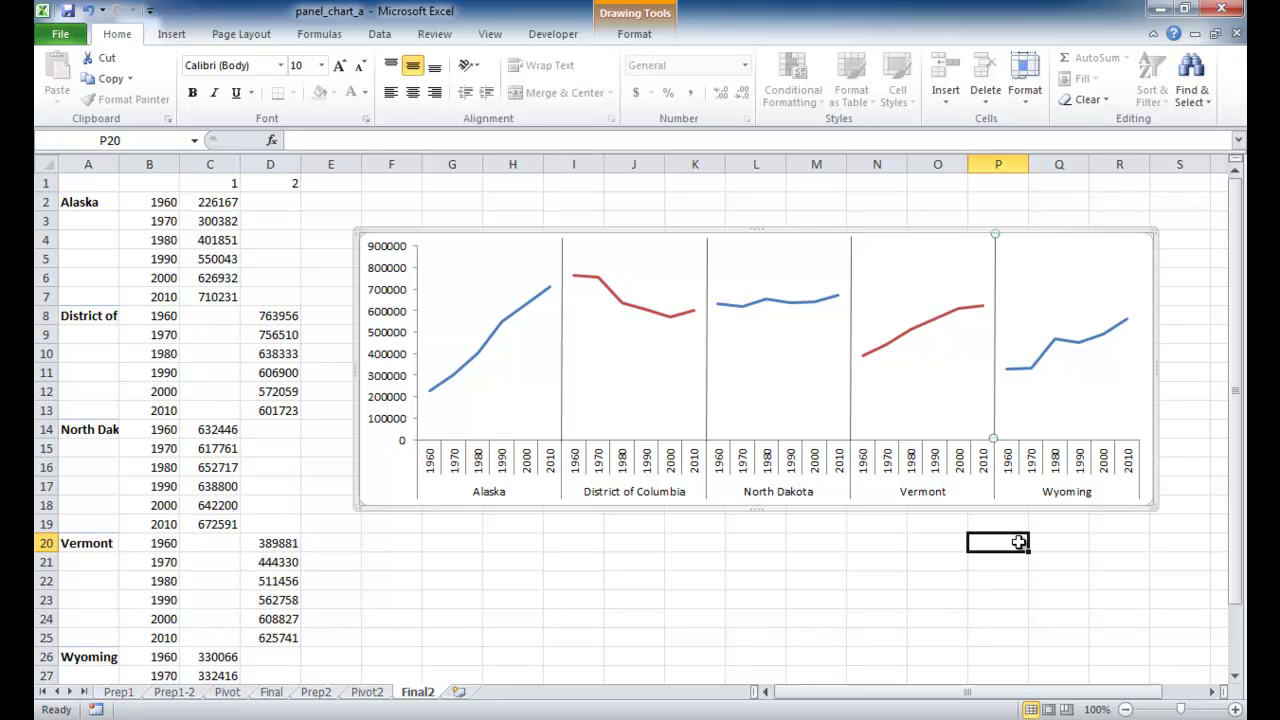
pyautogui.click(995, 369)
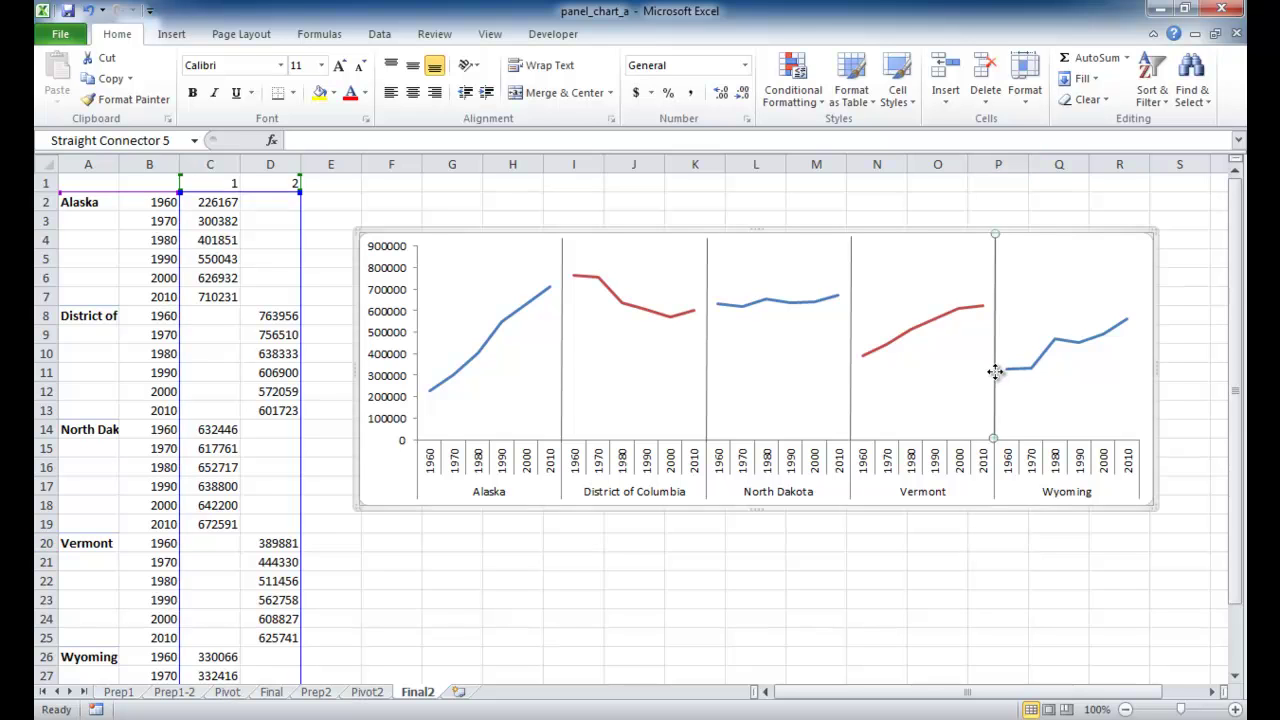
pyautogui.click(1012, 540)
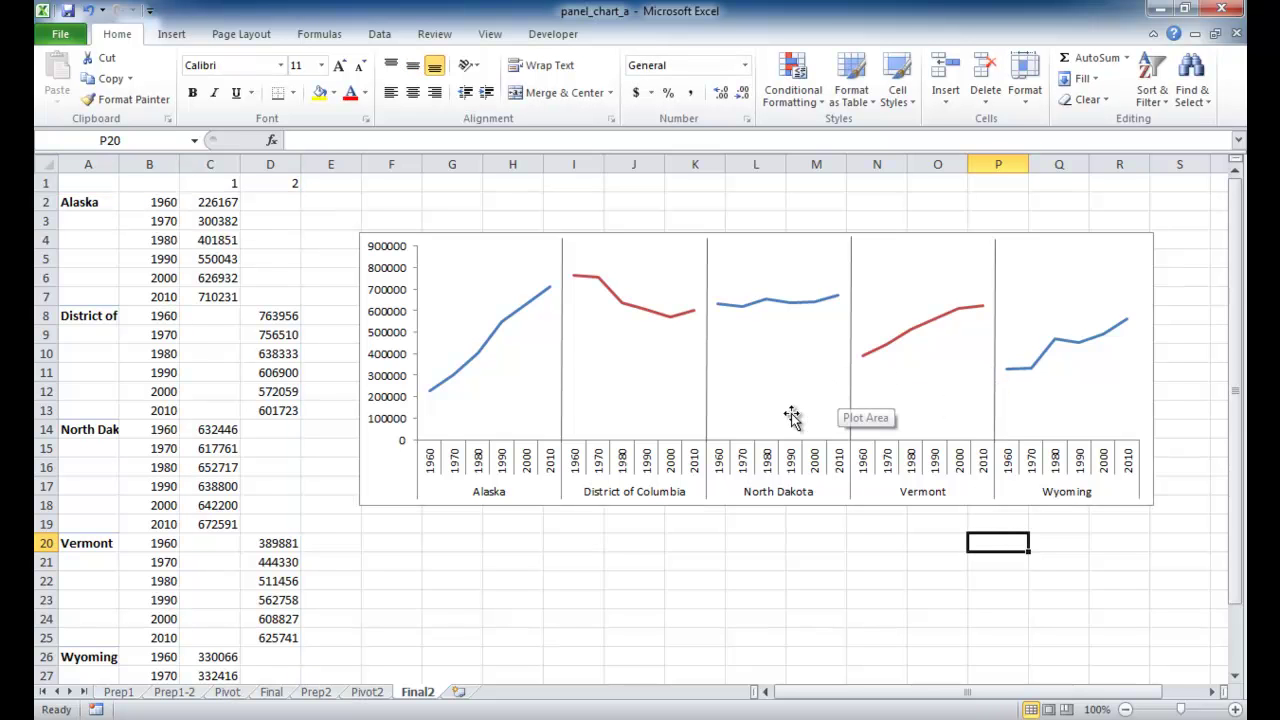
# Check the four dividers by selecting each one in turn
pyautogui.click(789, 597)
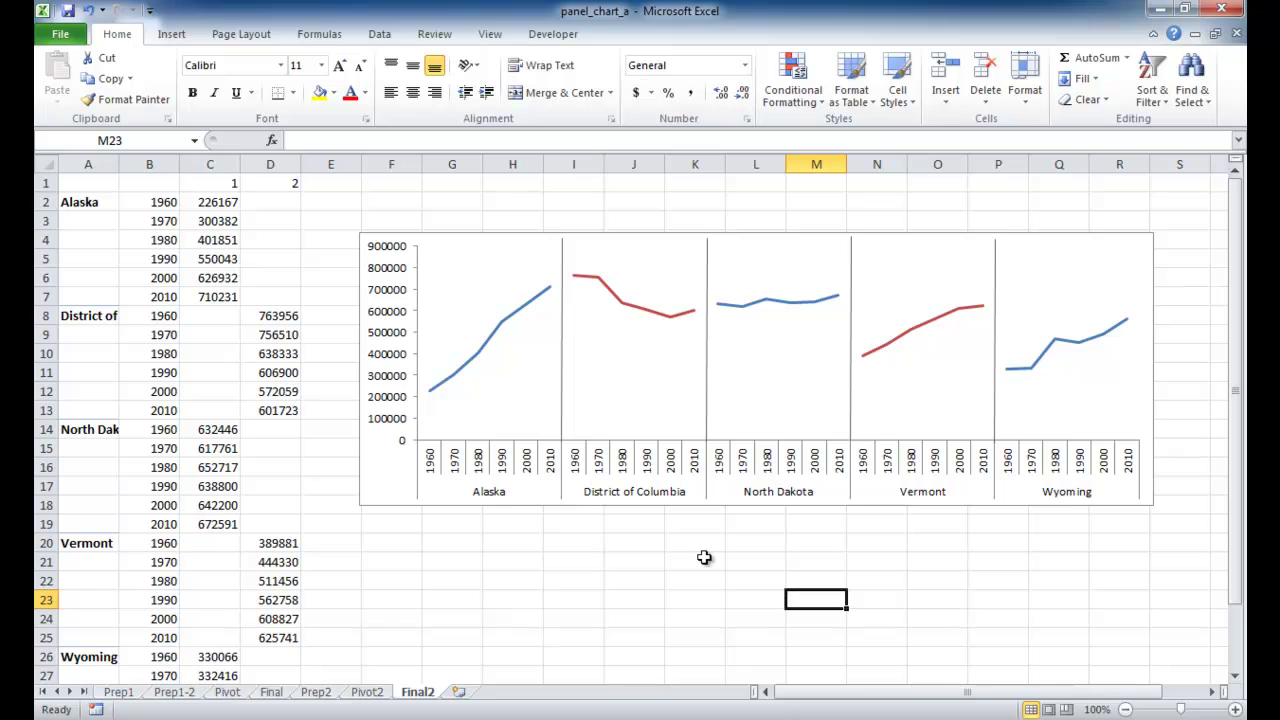
pyautogui.click(558, 381)
pyautogui.click(707, 370)
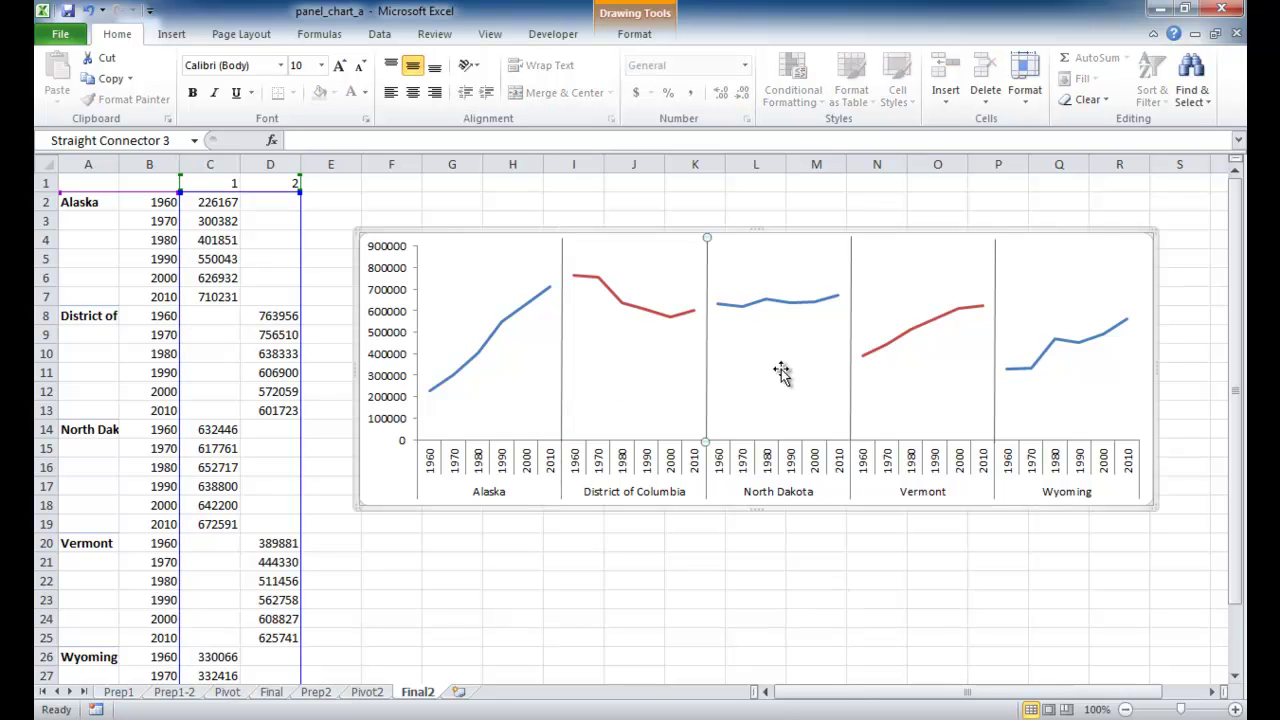
pyautogui.click(850, 372)
pyautogui.click(997, 381)
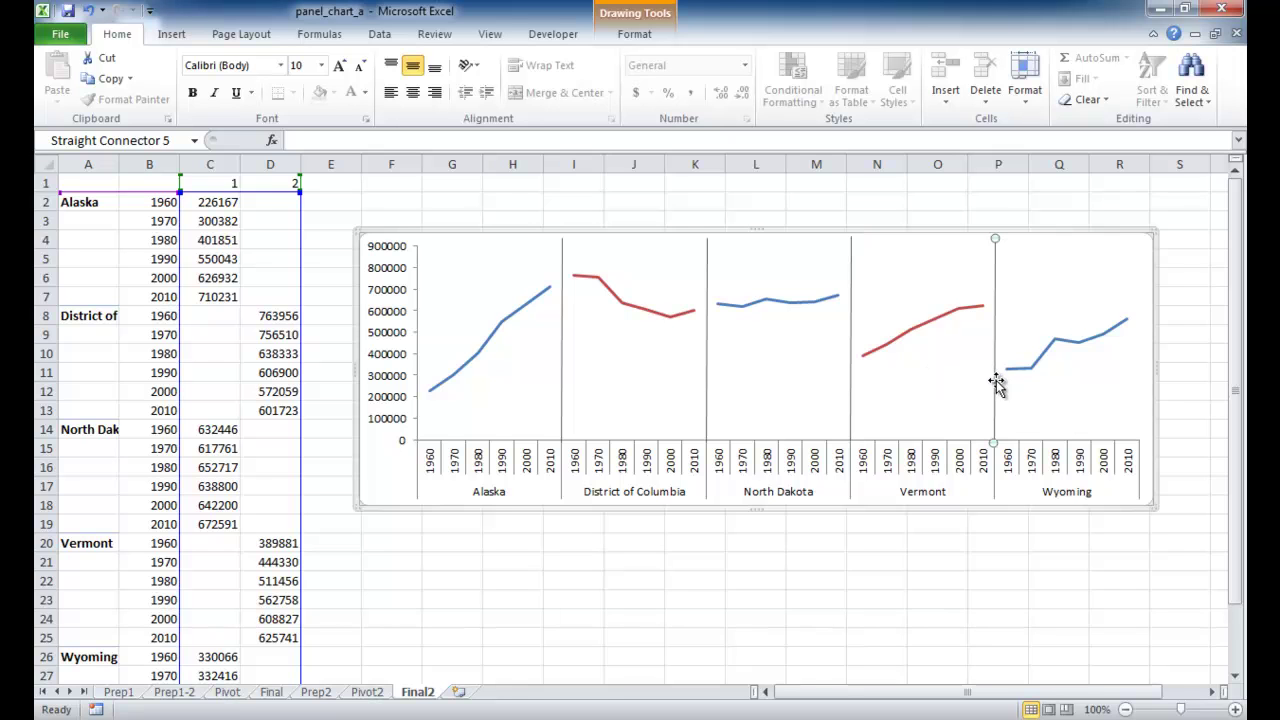
pyautogui.click(562, 378)
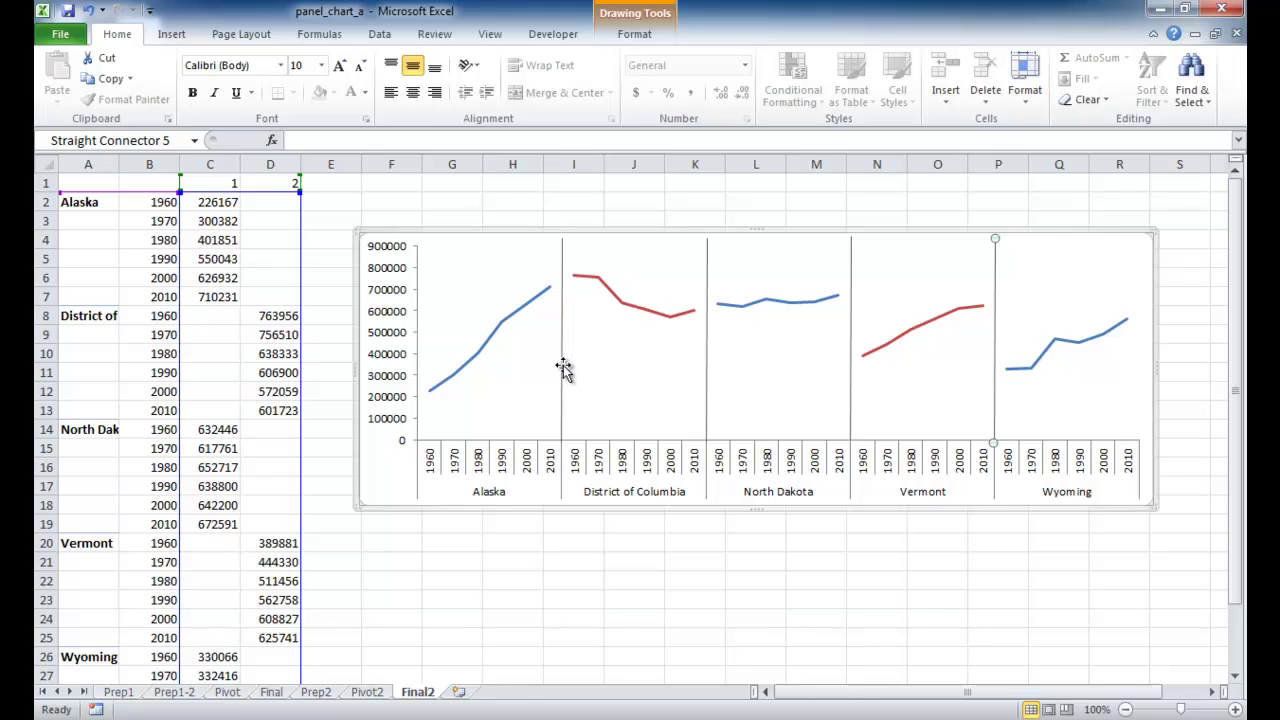
pyautogui.click(708, 366)
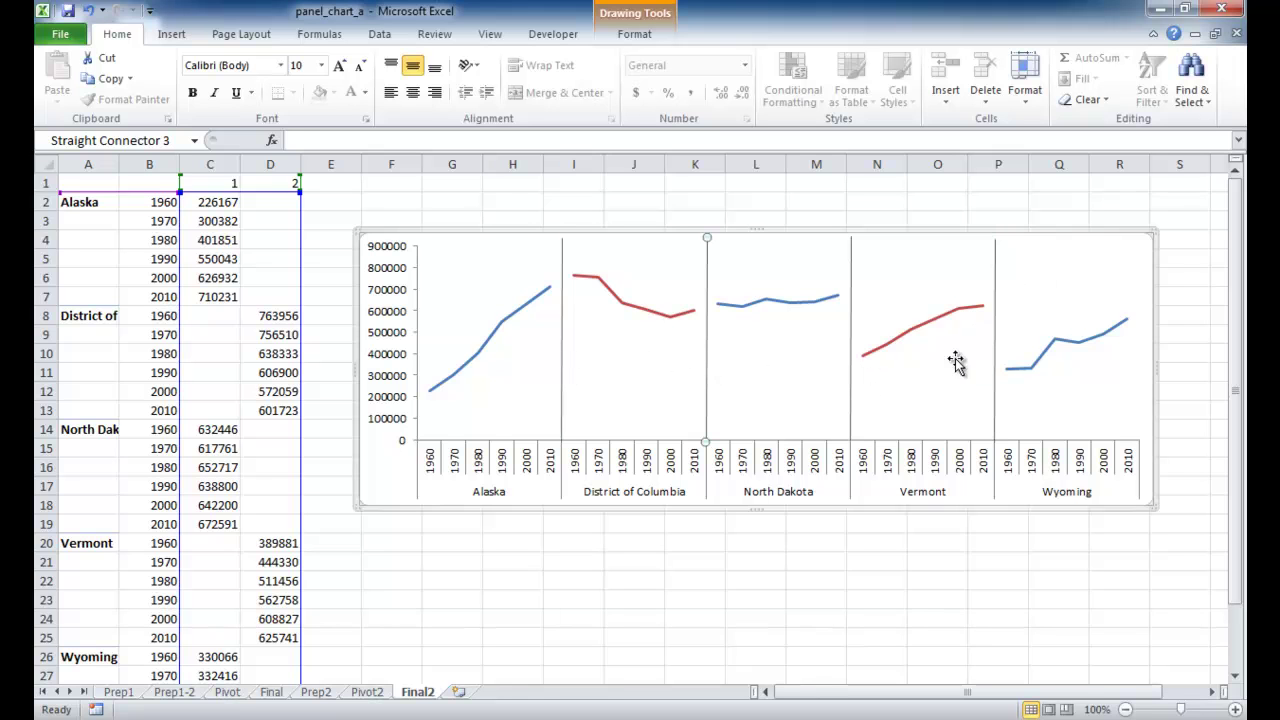
pyautogui.click(840, 562)
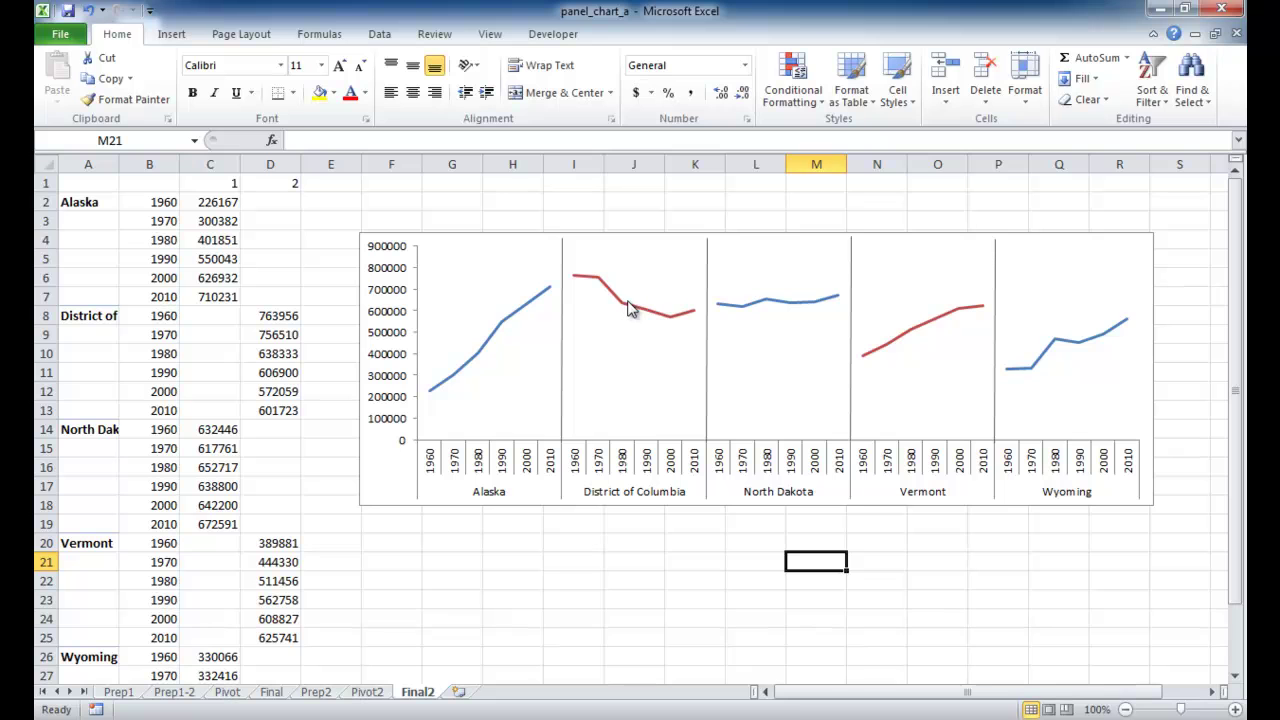
# Change the blue population series outline to Red, Accent 2
pyautogui.click(497, 340)
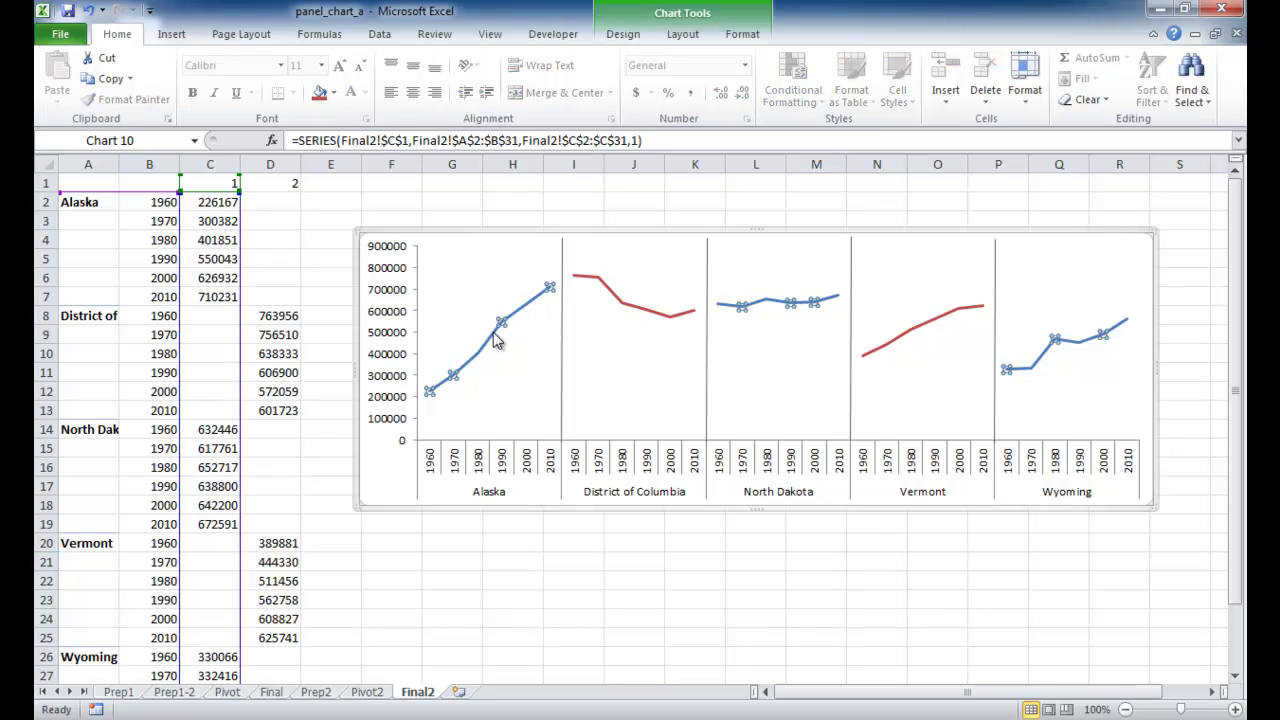
pyautogui.rightClick(497, 340)
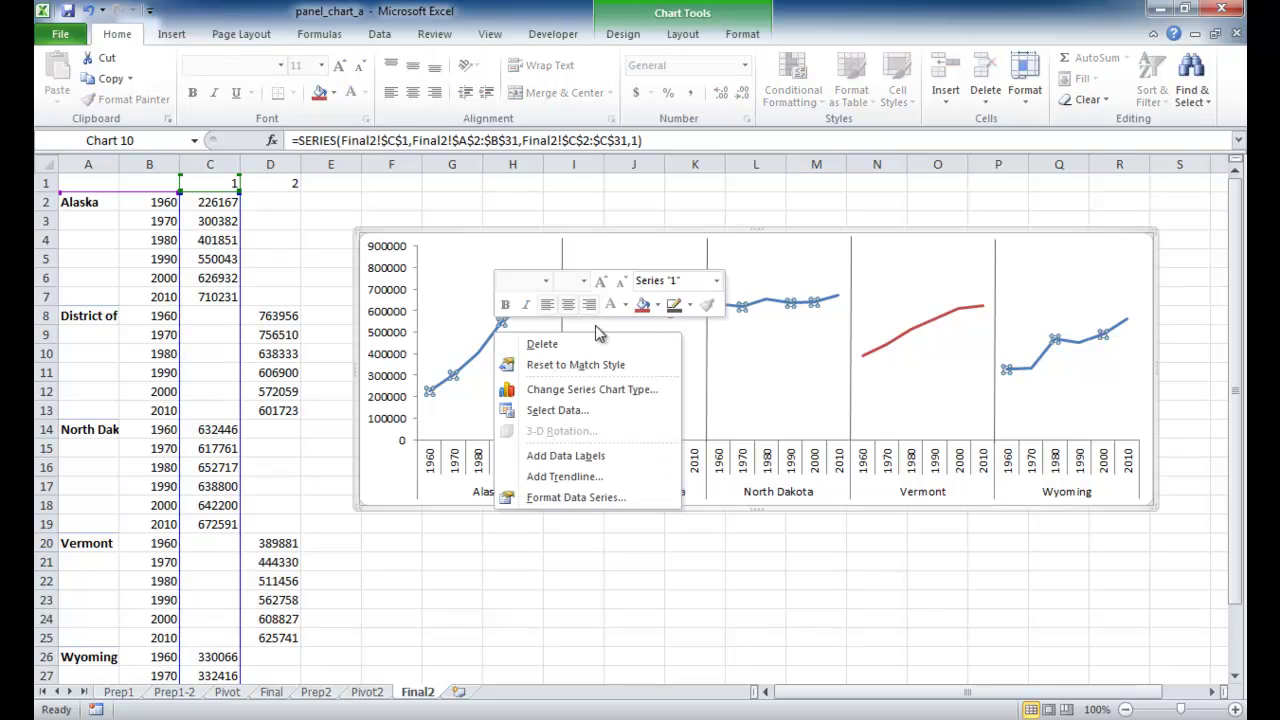
pyautogui.click(691, 308)
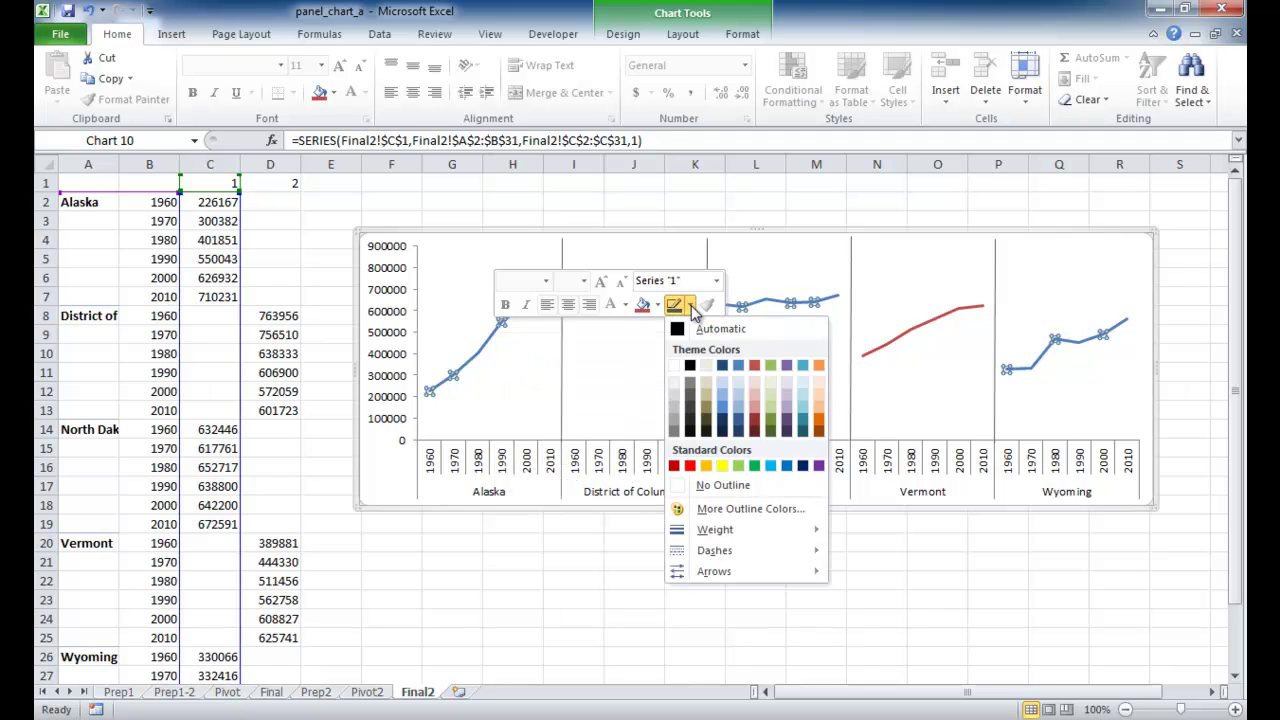
pyautogui.click(755, 366)
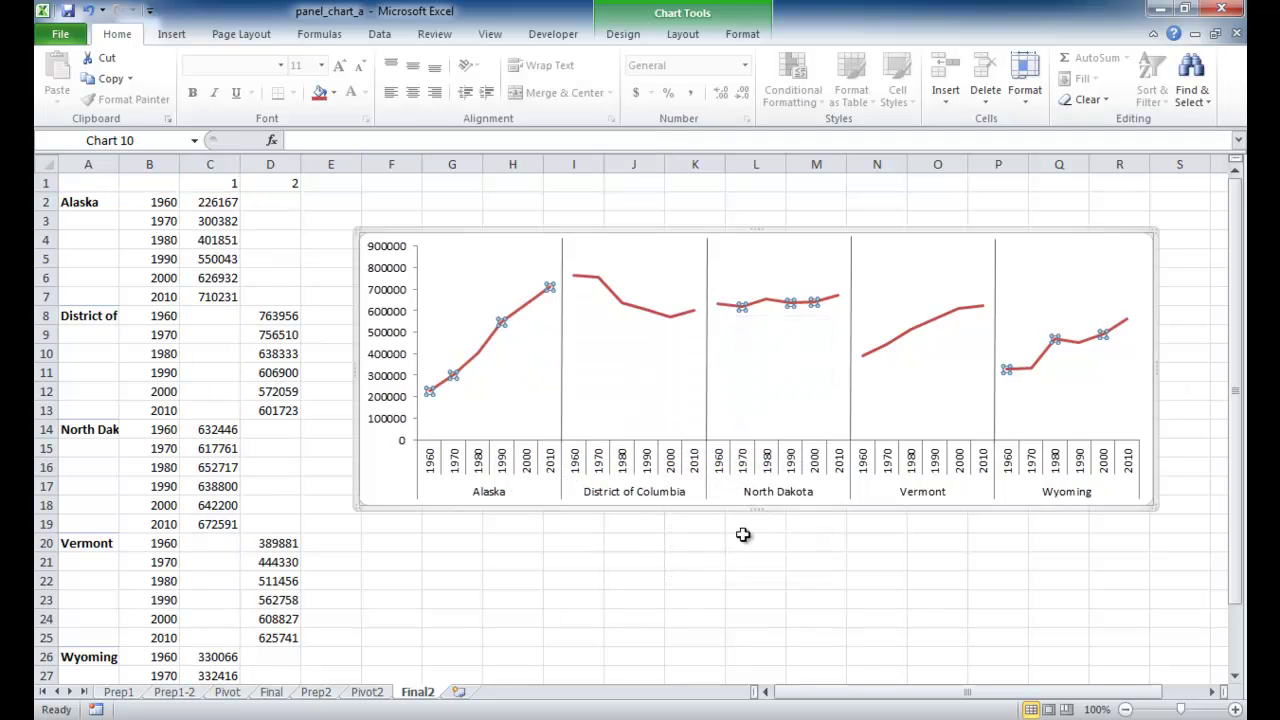
pyautogui.click(737, 580)
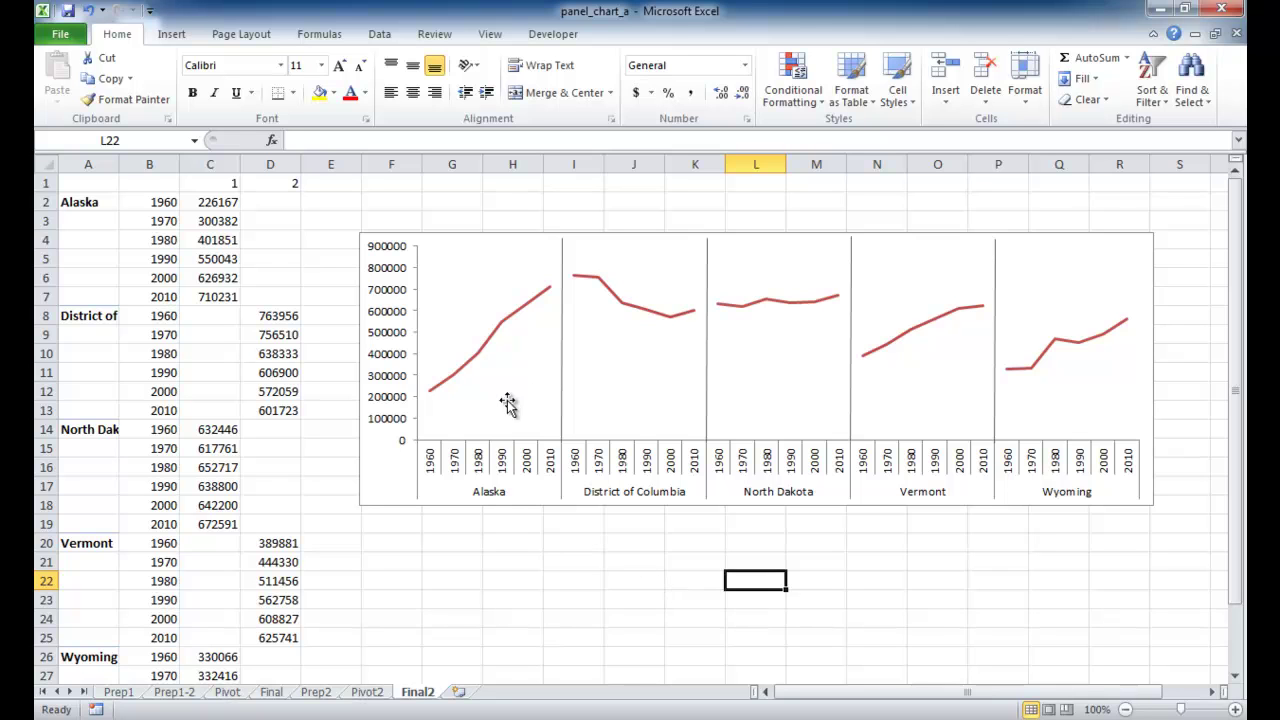